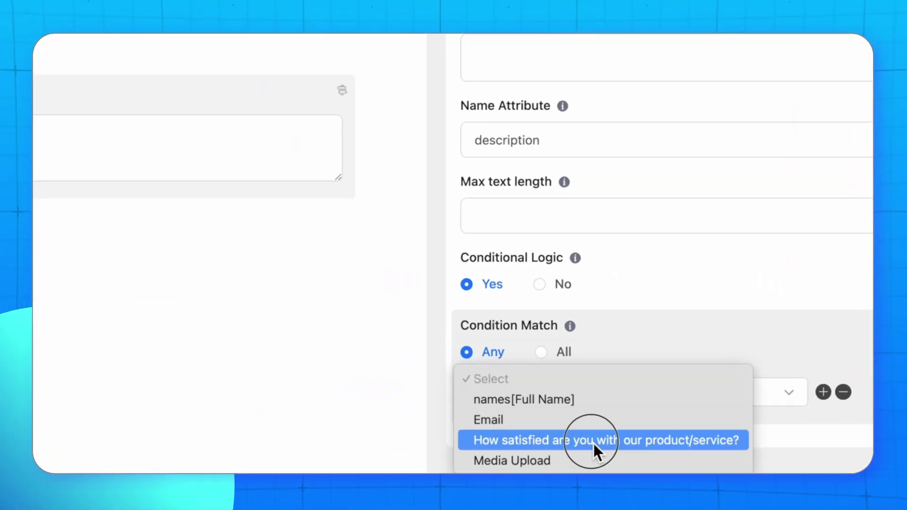
# Step: Open the Job Application form in the editor and edit the Employer Name field's settings
pyautogui.click(594, 443)
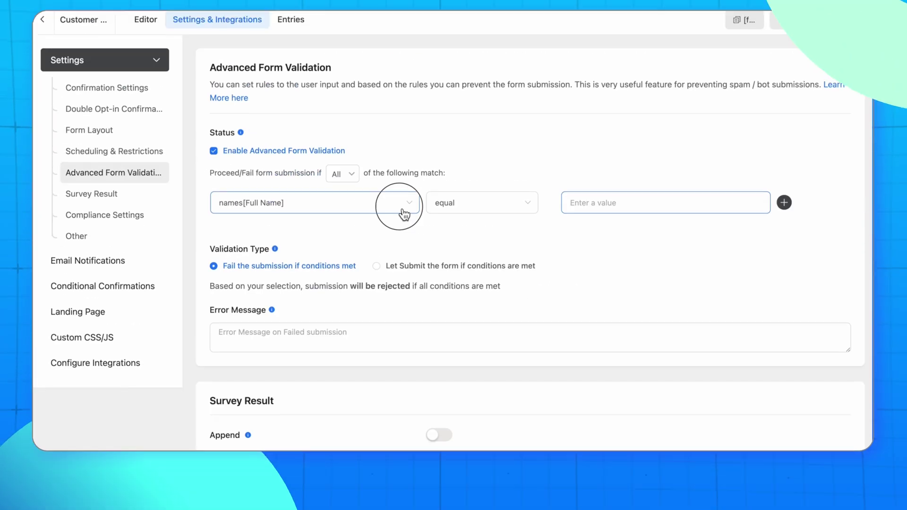
pyautogui.click(401, 208)
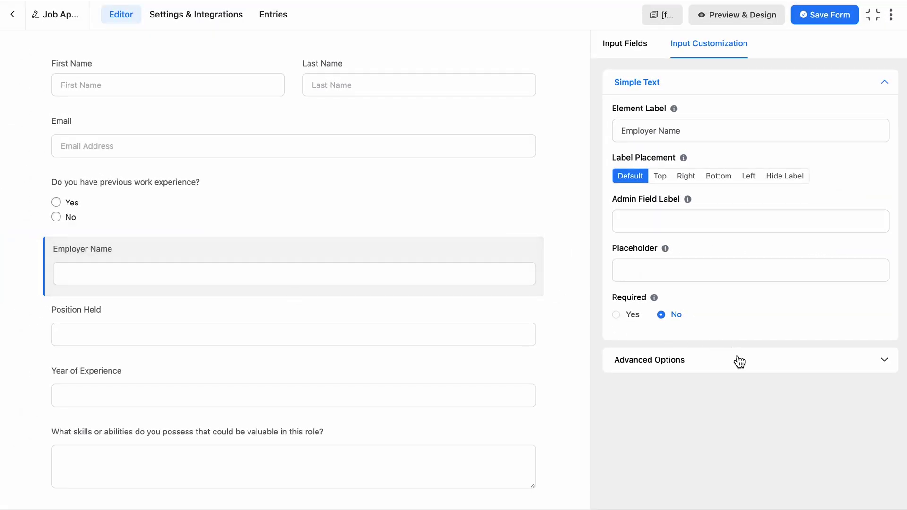
pyautogui.click(736, 360)
pyautogui.scroll(-5, 736, 362)
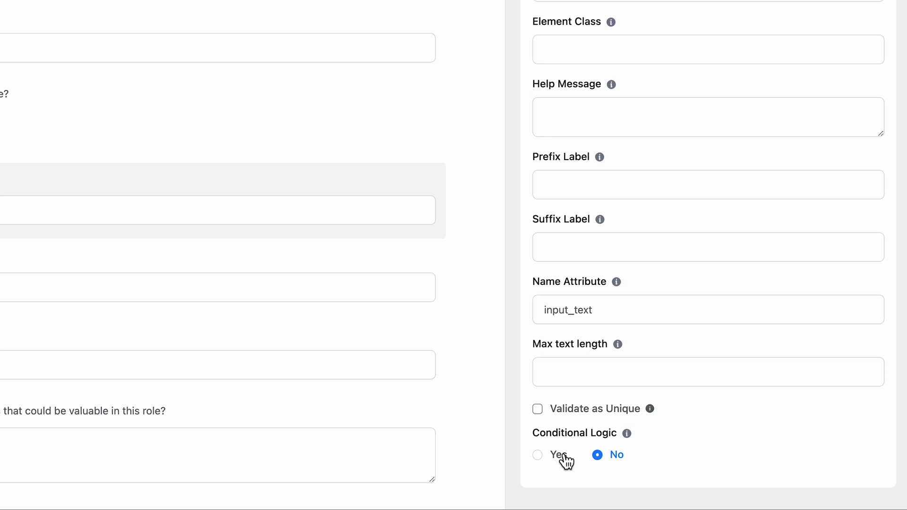
pyautogui.click(563, 456)
pyautogui.scroll(-2, 564, 463)
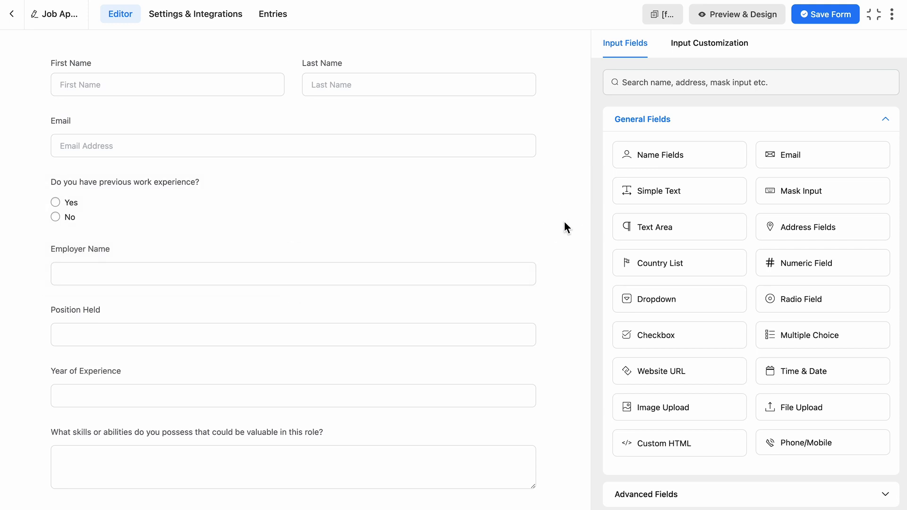
pyautogui.click(488, 184)
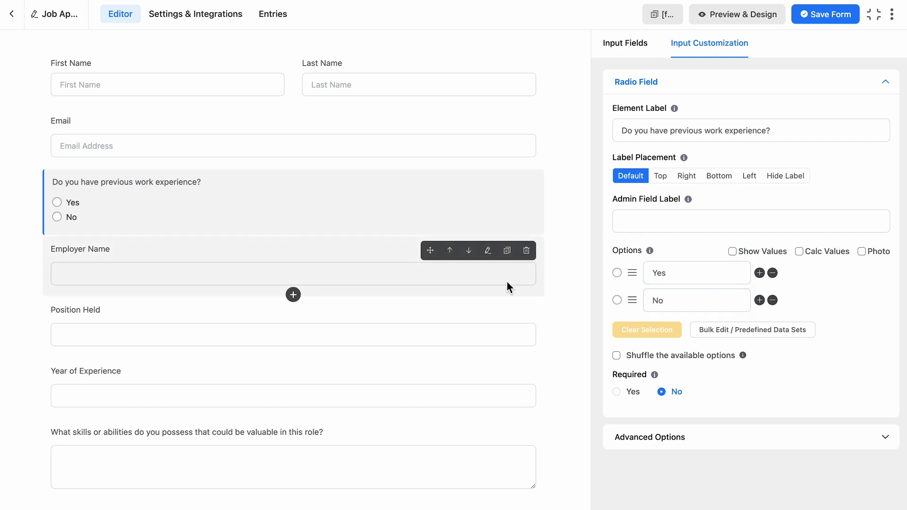
pyautogui.moveTo(510, 384)
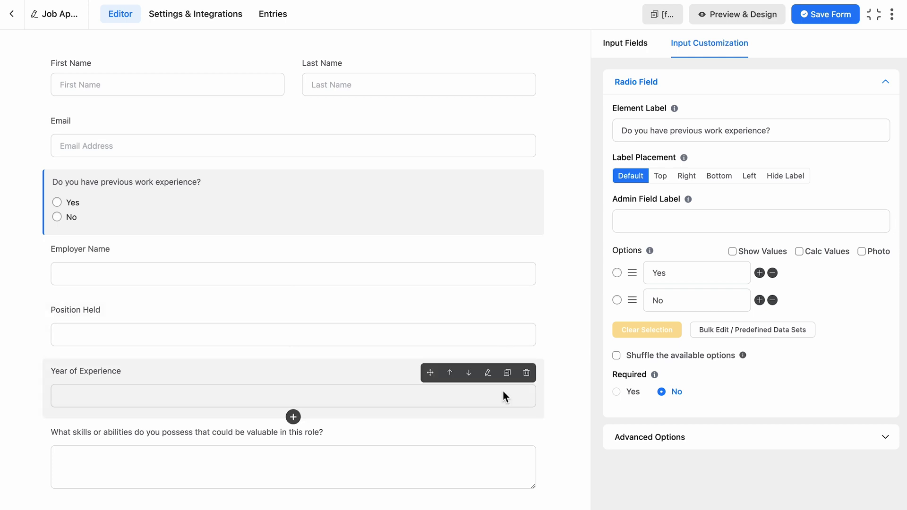
# Step: Show Employer Name only when previous work experience equals Yes
pyautogui.click(487, 257)
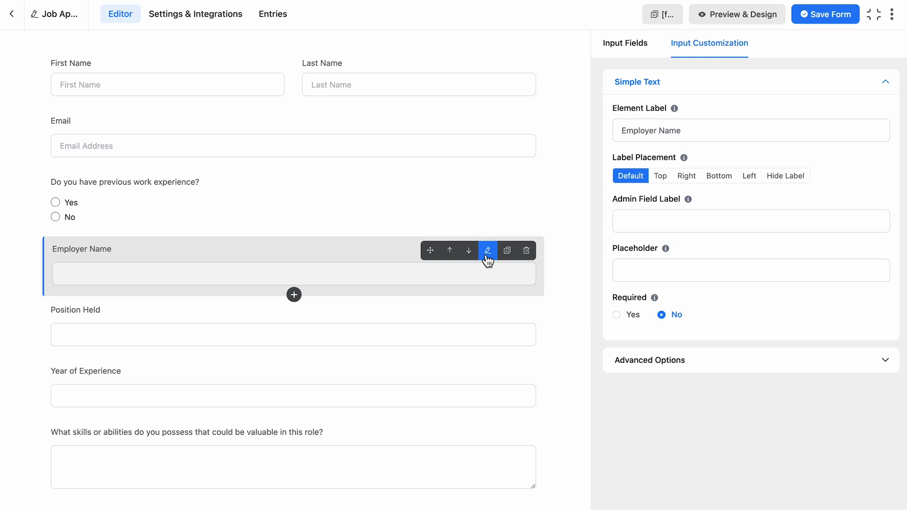
pyautogui.click(739, 362)
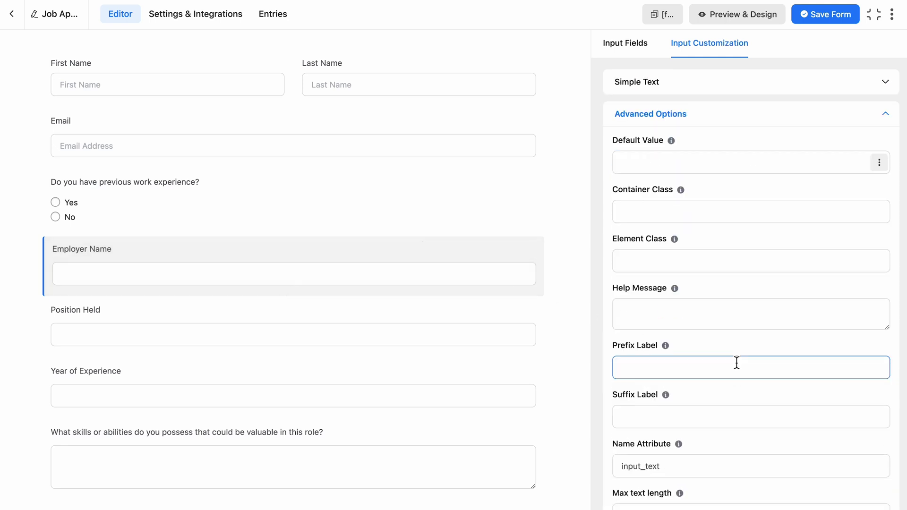
pyautogui.scroll(-3, 737, 362)
pyautogui.click(633, 468)
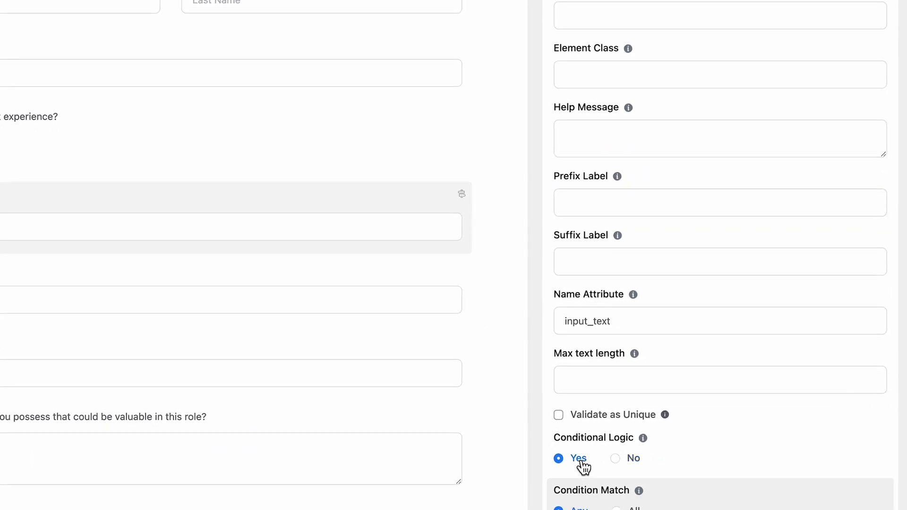
pyautogui.scroll(-2, 636, 473)
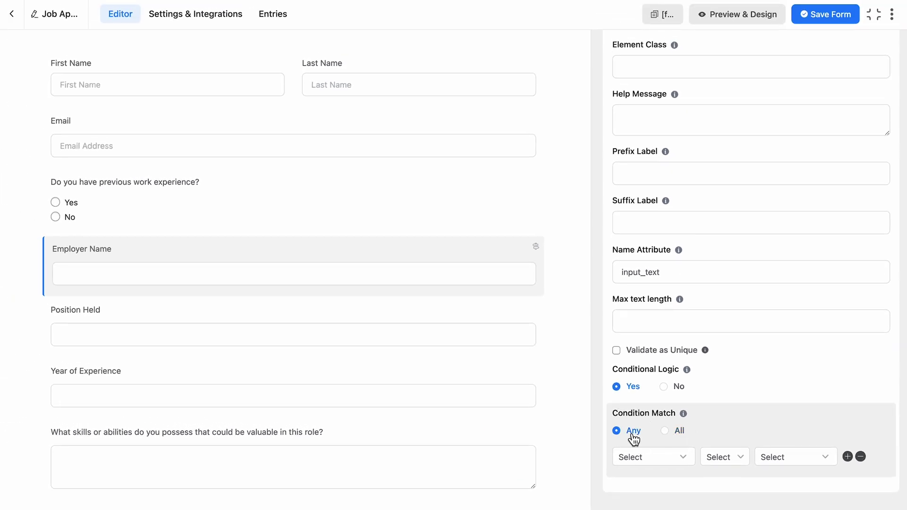
pyautogui.click(651, 456)
pyautogui.click(694, 437)
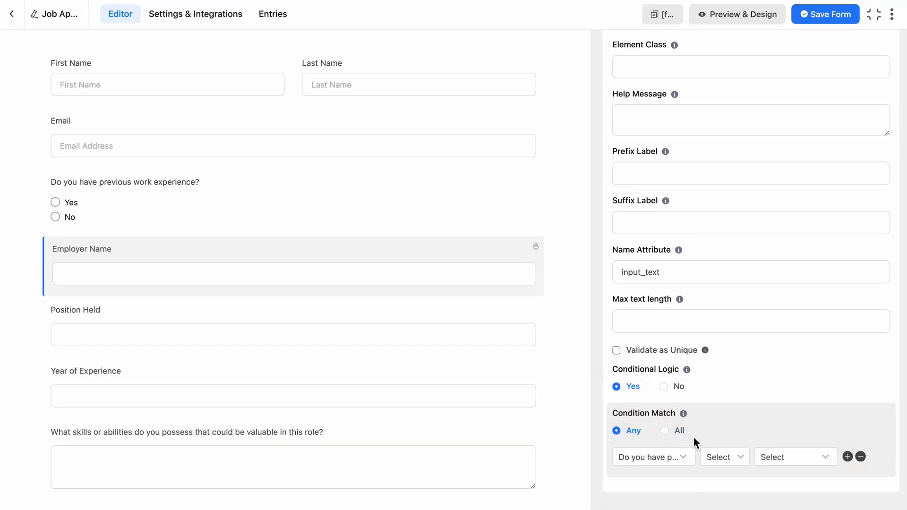
pyautogui.click(741, 474)
pyautogui.click(803, 463)
pyautogui.click(802, 471)
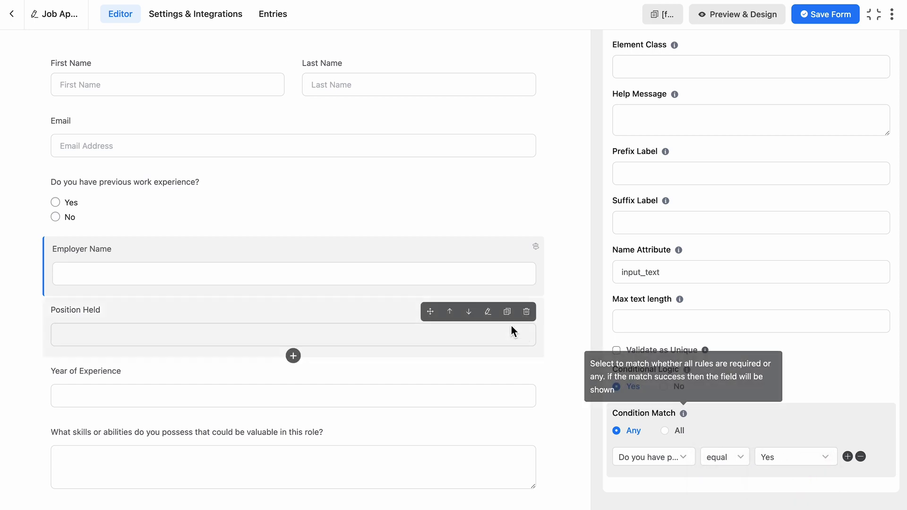
# Step: Give Position Held the same conditional rule: previous work experience equal Yes
pyautogui.click(512, 330)
pyautogui.click(619, 365)
pyautogui.scroll(-5, 701, 367)
pyautogui.click(633, 467)
pyautogui.scroll(-2, 671, 462)
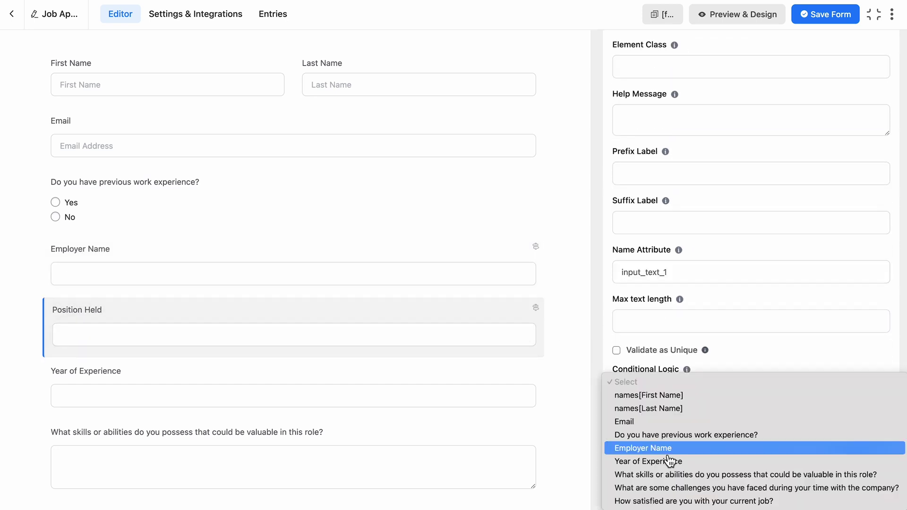
pyautogui.click(718, 471)
pyautogui.click(795, 457)
pyautogui.click(789, 473)
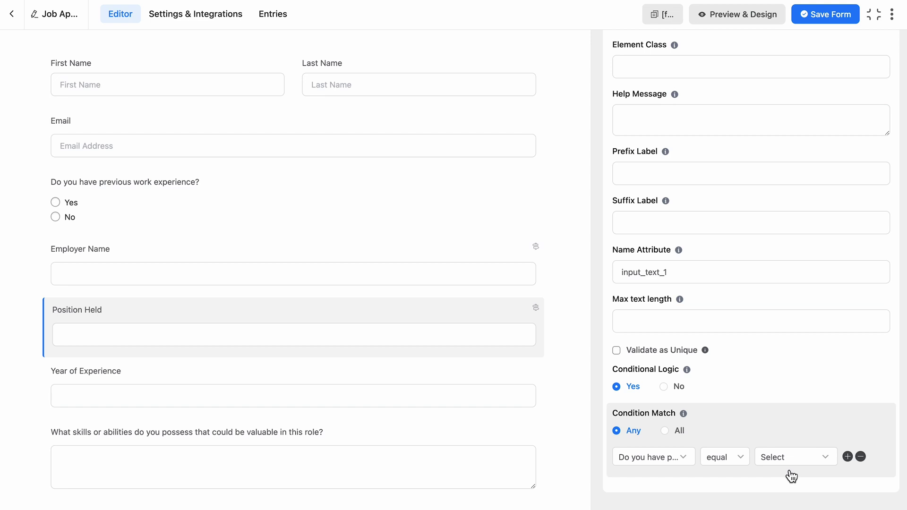
# Step: Show Year of Experience only when previous work experience equals Yes
pyautogui.click(487, 373)
pyautogui.scroll(-2, 628, 430)
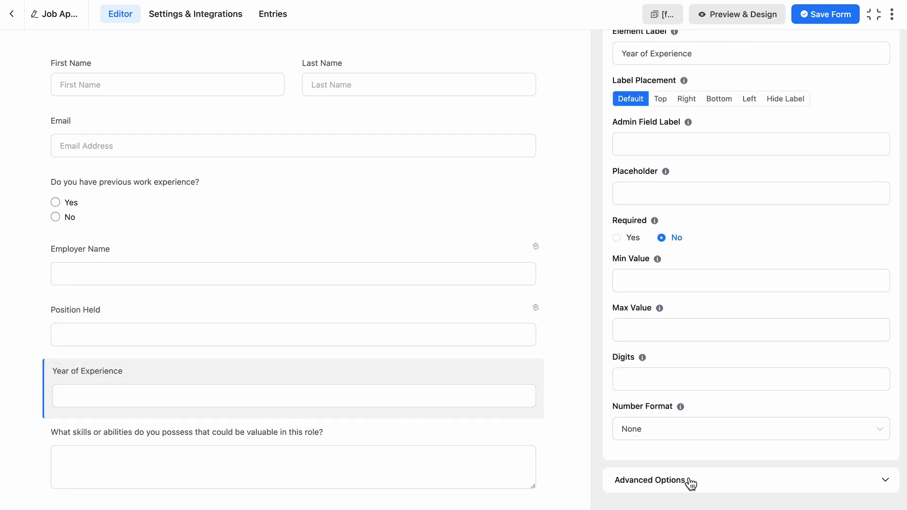
pyautogui.click(688, 480)
pyautogui.scroll(-8, 689, 480)
pyautogui.click(631, 428)
pyautogui.scroll(-2, 637, 428)
pyautogui.click(650, 418)
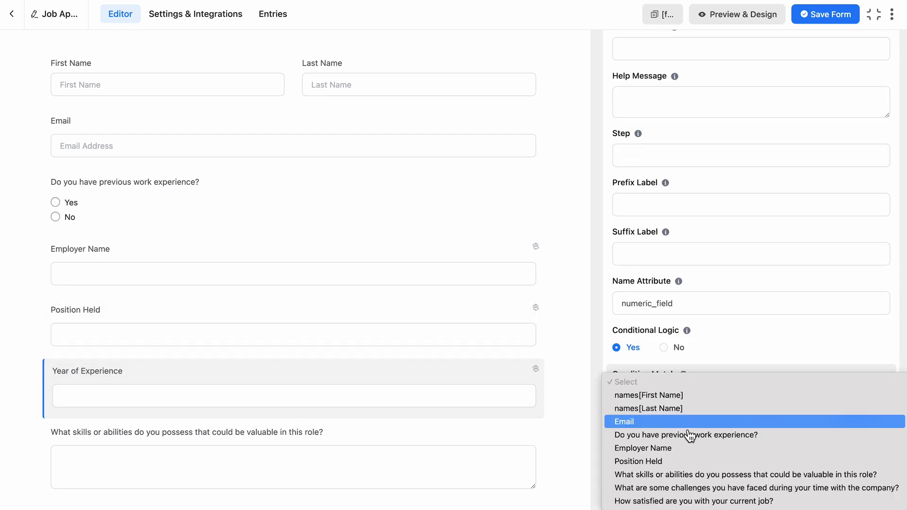
pyautogui.click(690, 433)
pyautogui.click(739, 419)
pyautogui.click(794, 426)
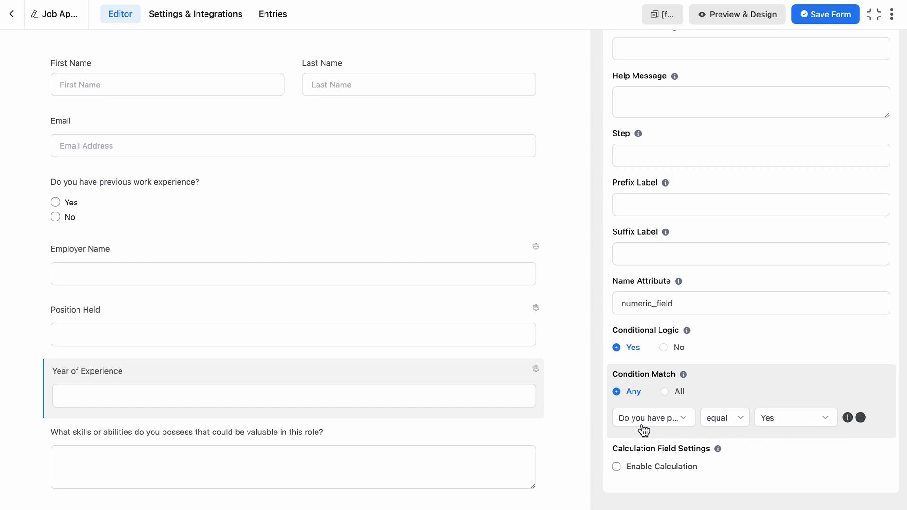
# Step: Start a satisfaction-question condition: Year of Experience less than or equal to a threshold
pyautogui.moveTo(477, 385)
pyautogui.scroll(-5, 566, 385)
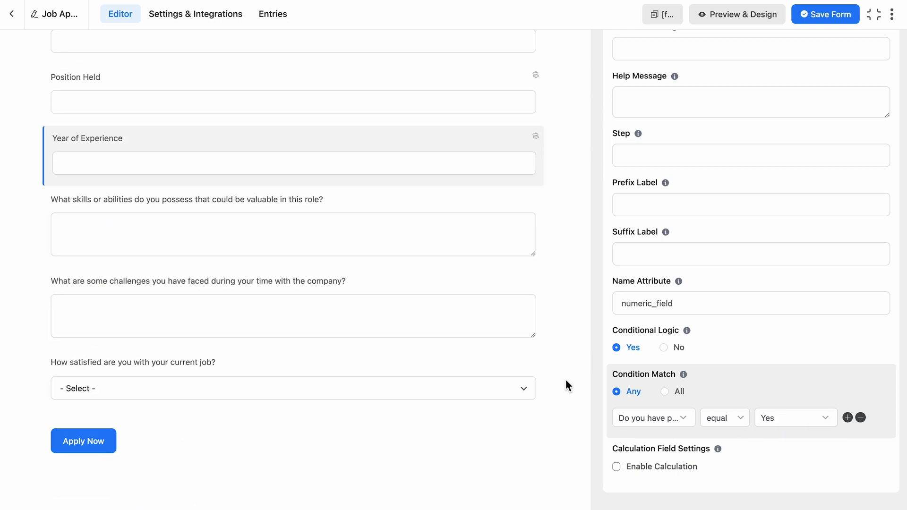
pyautogui.click(486, 365)
pyautogui.scroll(-3, 755, 359)
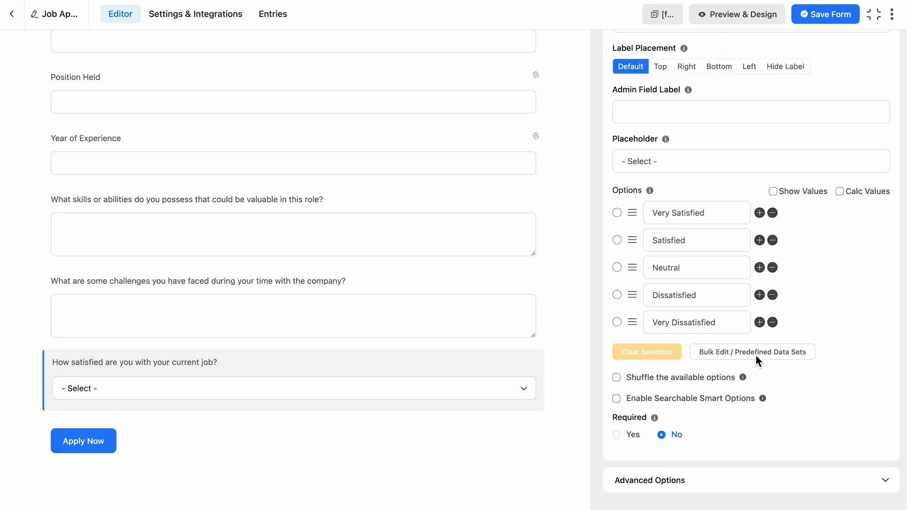
pyautogui.click(721, 479)
pyautogui.click(633, 412)
pyautogui.click(671, 481)
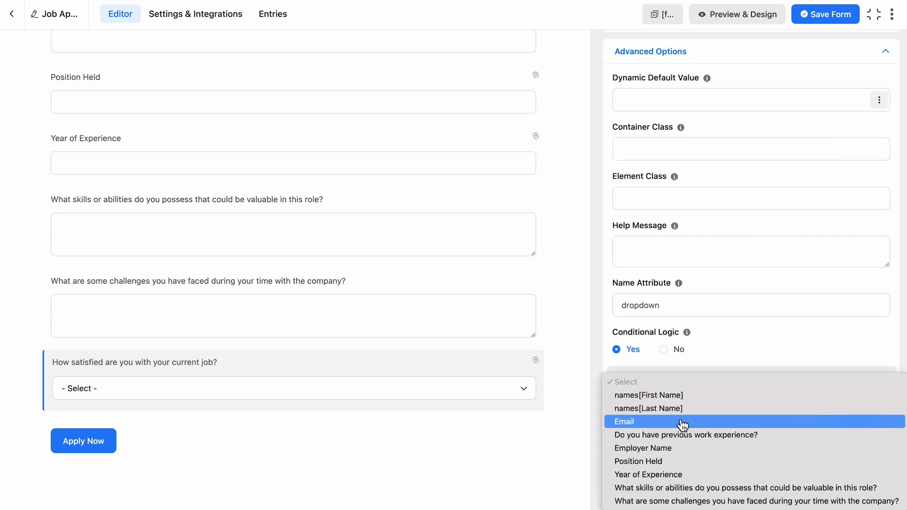
pyautogui.click(708, 474)
pyautogui.click(735, 431)
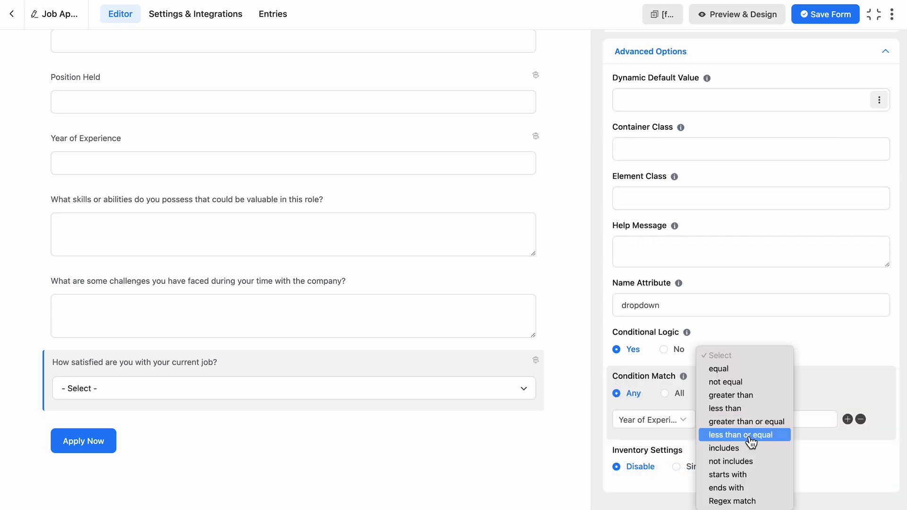
pyautogui.click(751, 434)
pyautogui.click(776, 425)
# Step: Make the challenges question conditional on Year of Experience greater than
pyautogui.click(538, 310)
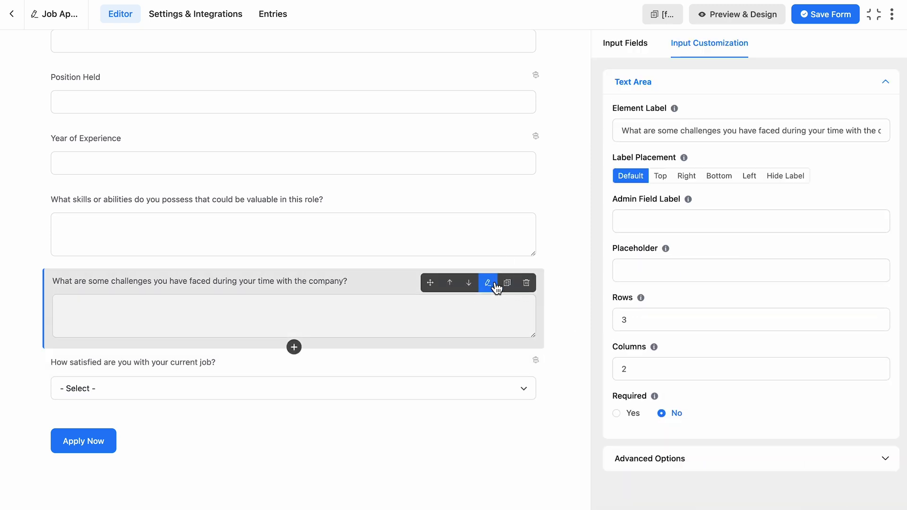
pyautogui.click(709, 460)
pyautogui.click(615, 459)
pyautogui.scroll(-2, 616, 470)
pyautogui.click(618, 457)
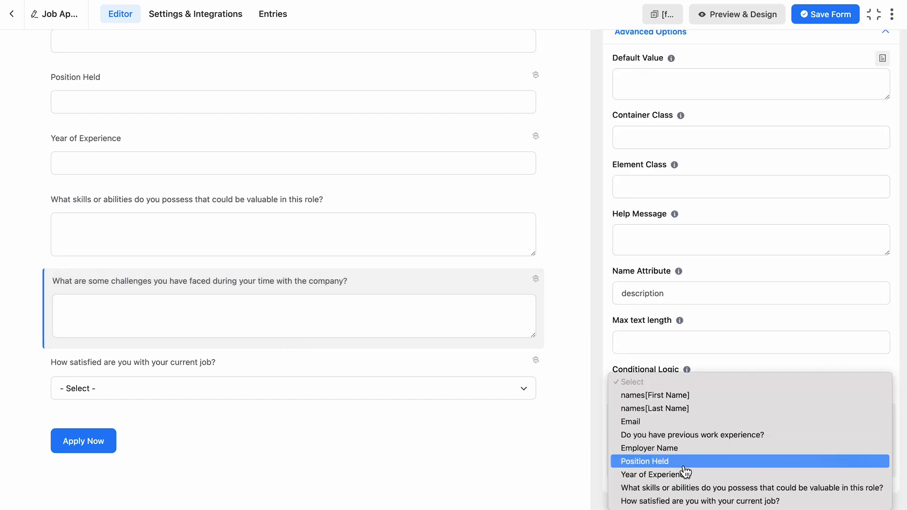
pyautogui.click(685, 472)
pyautogui.click(727, 458)
pyautogui.click(748, 431)
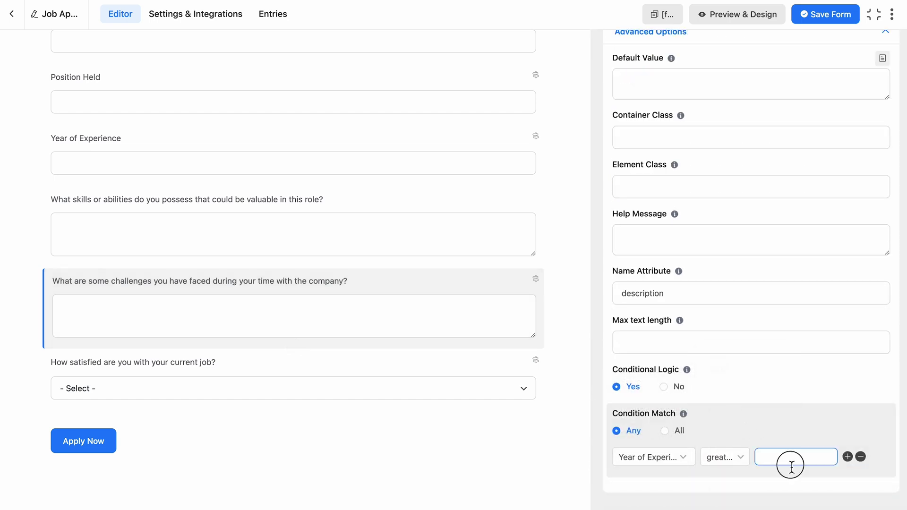
# Step: Show the skills question only when previous work experience equals No
pyautogui.click(491, 211)
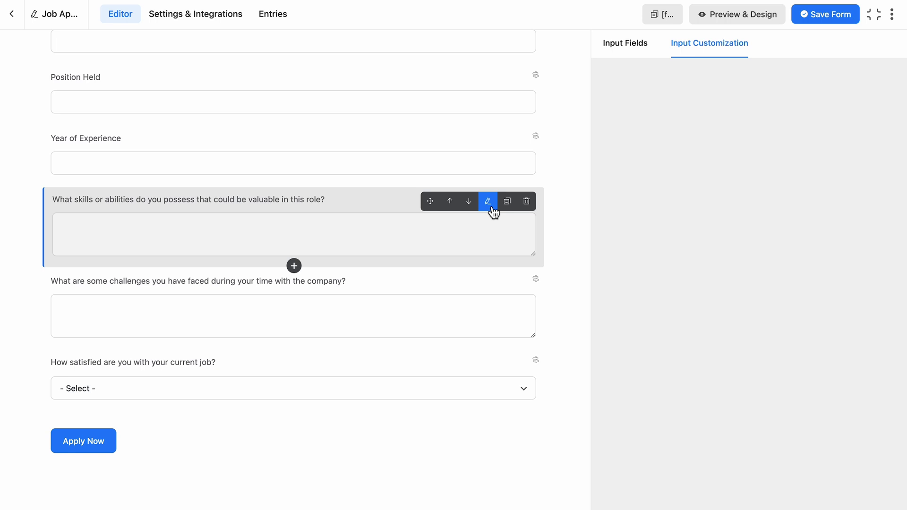
pyautogui.click(768, 466)
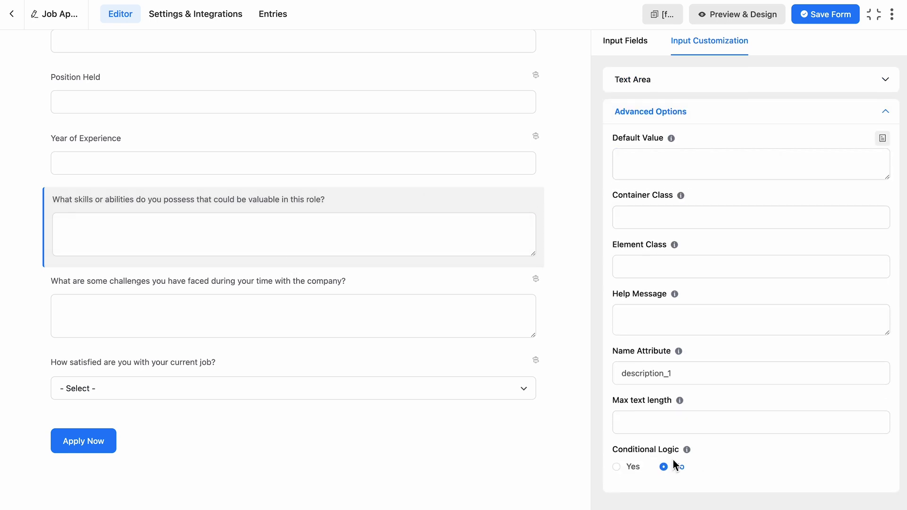
pyautogui.click(632, 467)
pyautogui.scroll(-2, 635, 472)
pyautogui.click(663, 466)
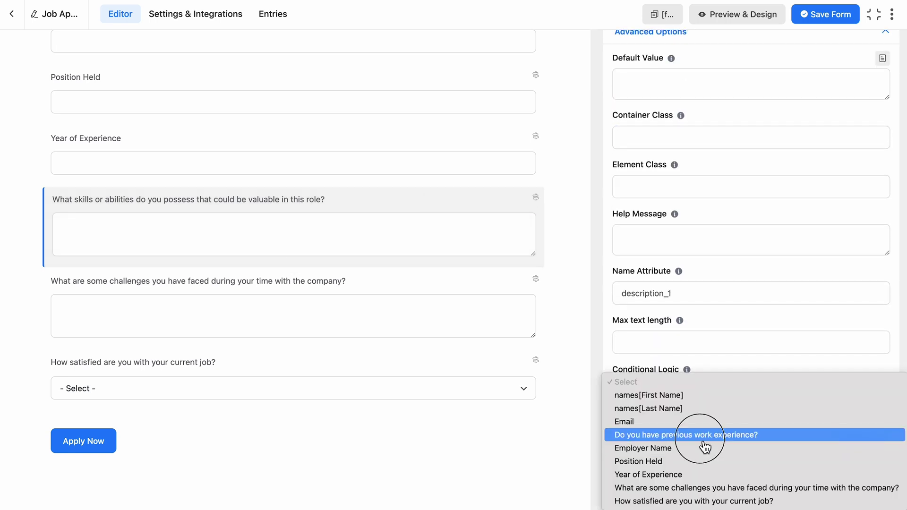
pyautogui.click(650, 378)
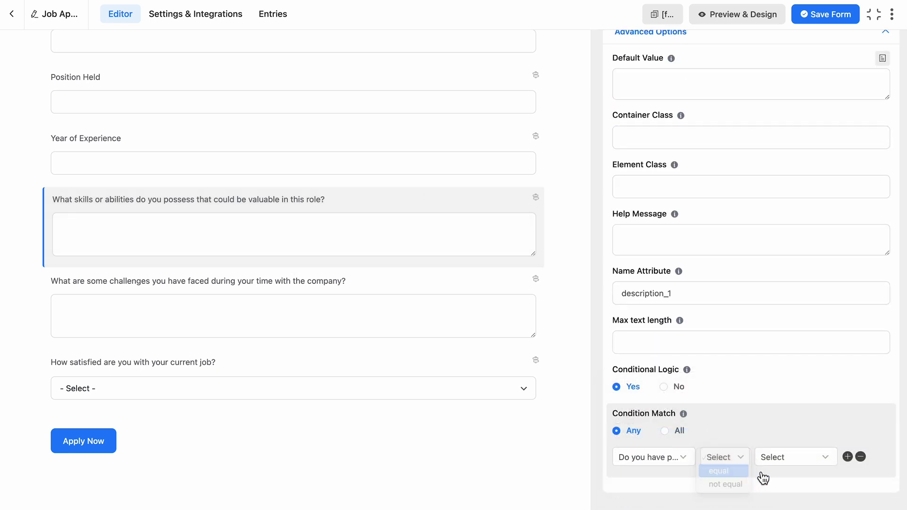
pyautogui.click(802, 457)
pyautogui.click(791, 484)
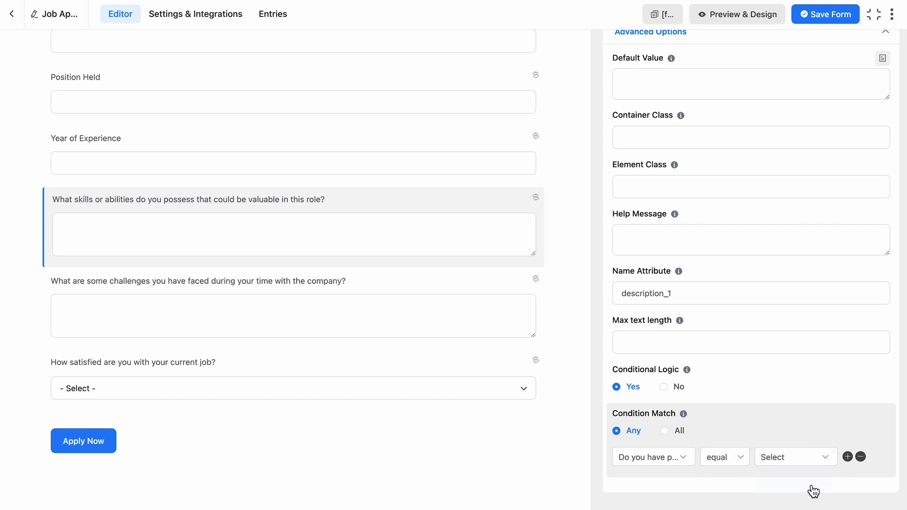
pyautogui.scroll(3, 807, 428)
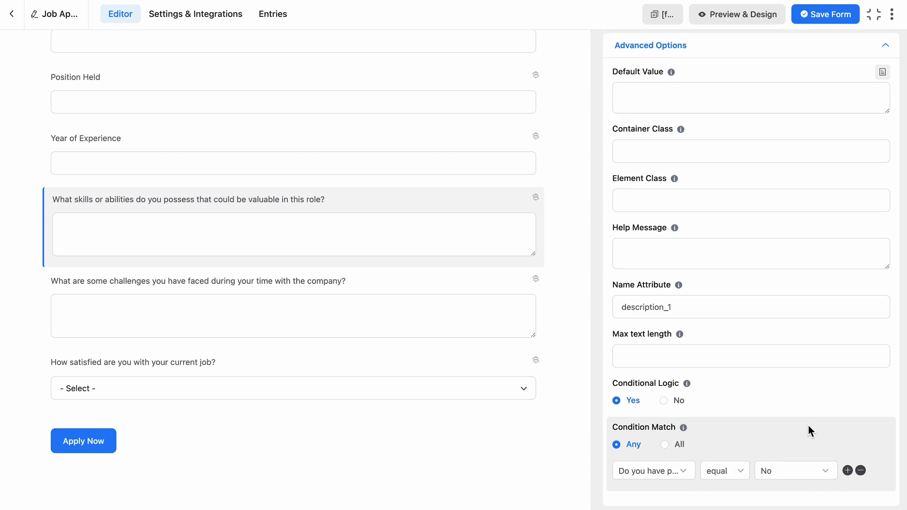
# Step: Save the form, then answer Yes to previous work experience on the live form
pyautogui.click(834, 25)
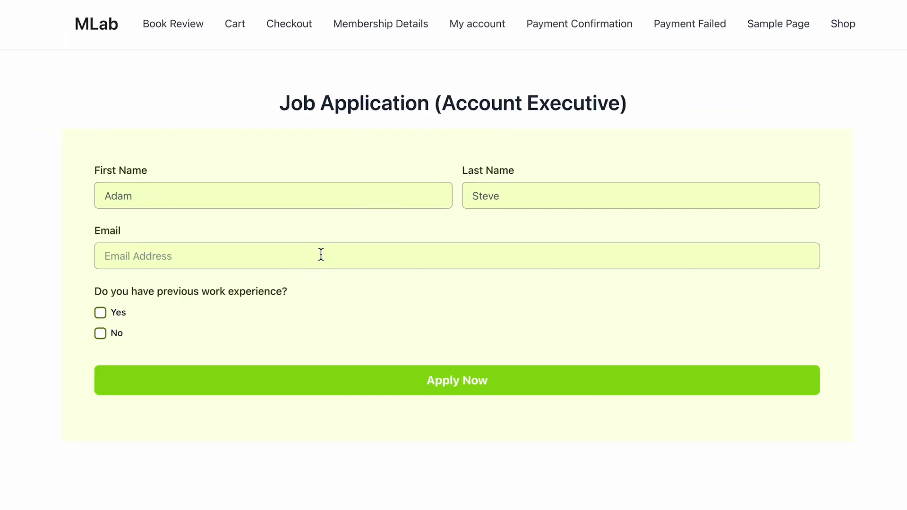
pyautogui.click(125, 322)
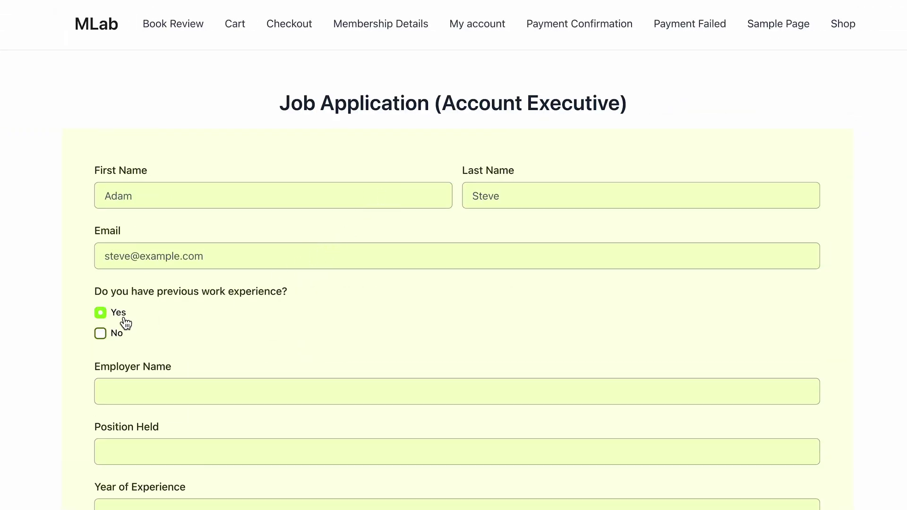
pyautogui.scroll(-3, 126, 322)
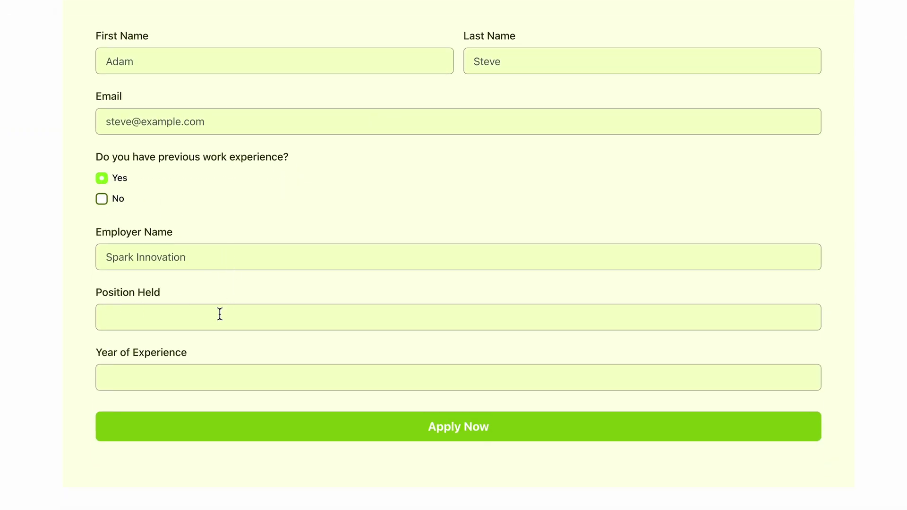
pyautogui.scroll(-2, 309, 403)
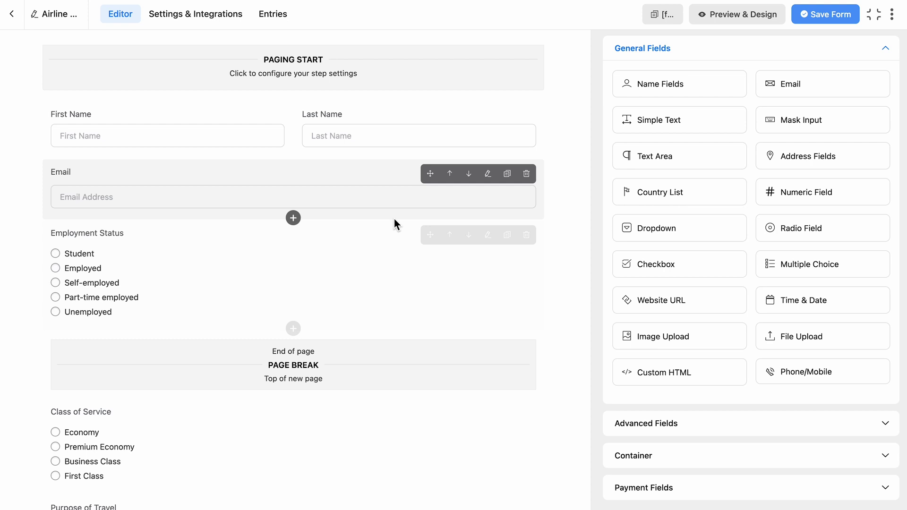
# Step: Scroll through the Airline Survey form's fields down to the last page
pyautogui.scroll(-5, 411, 304)
pyautogui.scroll(-3, 410, 305)
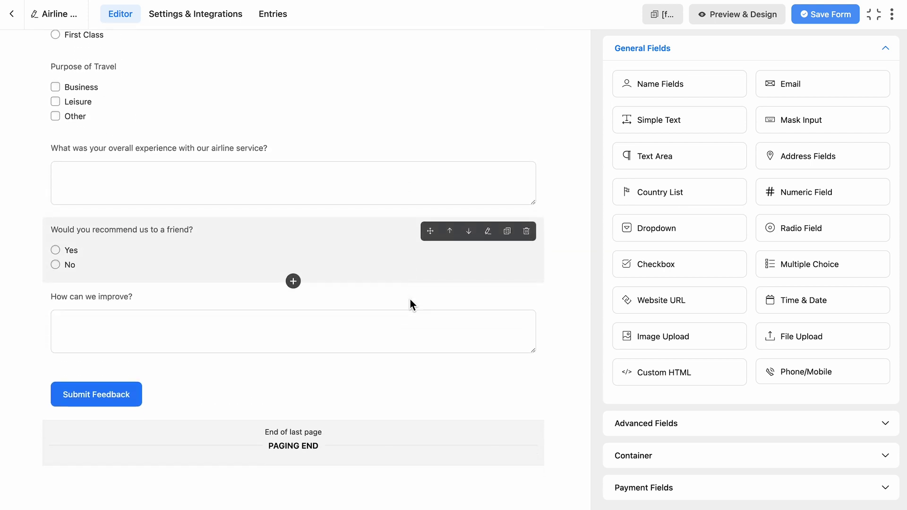
pyautogui.scroll(8, 410, 302)
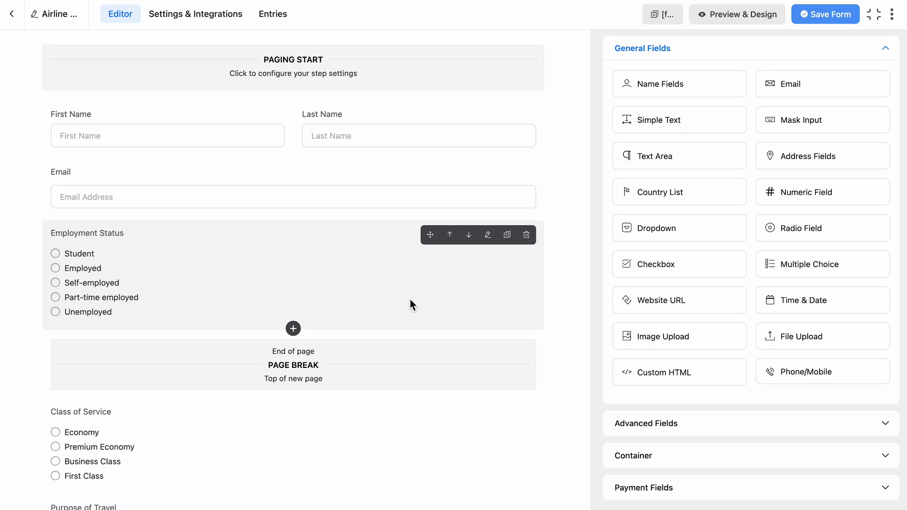
pyautogui.scroll(-8, 410, 299)
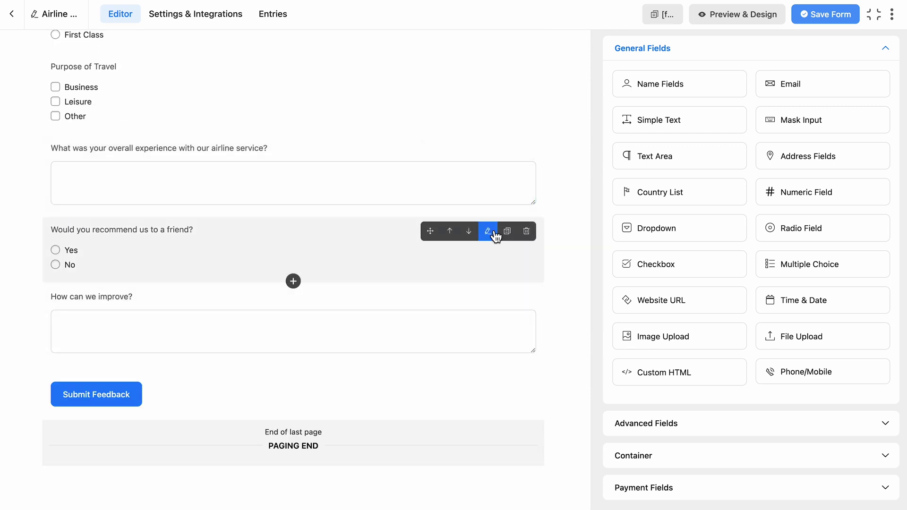
# Step: Enable conditional logic on the recommend question using overall experience includes
pyautogui.click(493, 231)
pyautogui.click(740, 436)
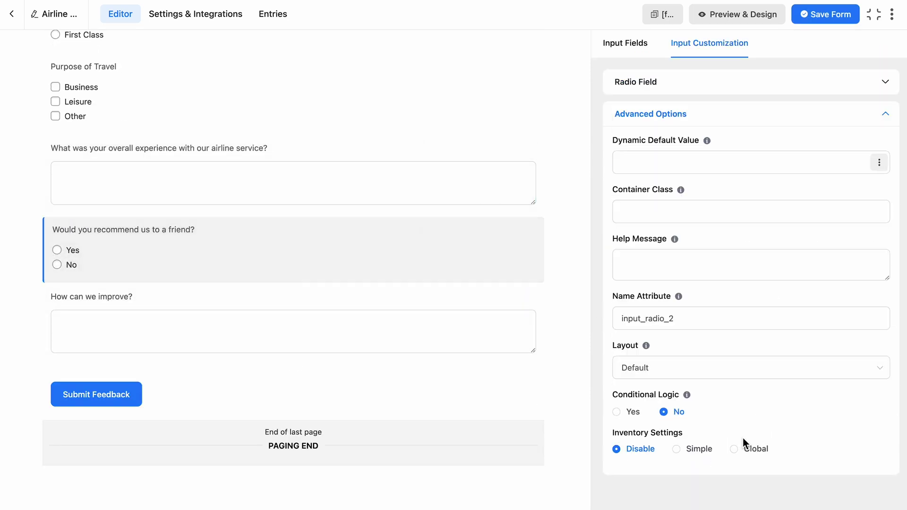
pyautogui.click(624, 413)
pyautogui.click(624, 419)
pyautogui.click(716, 483)
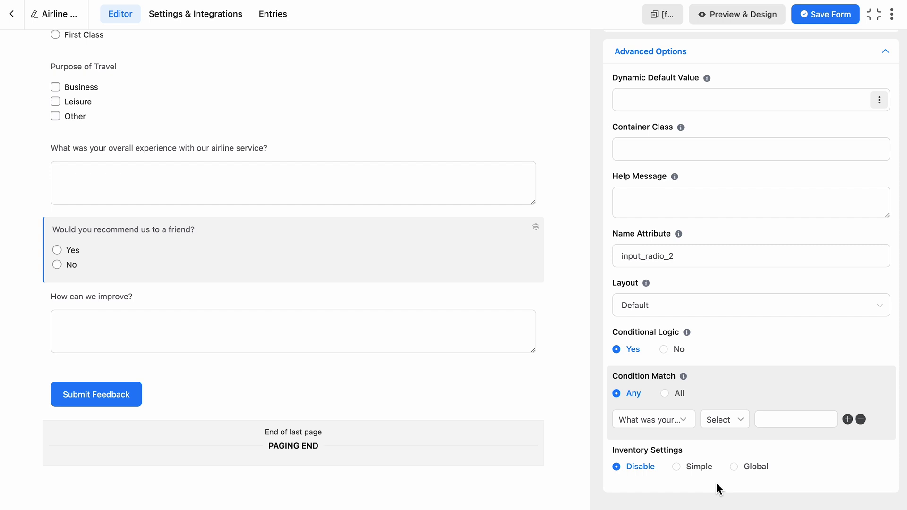
pyautogui.click(724, 419)
pyautogui.click(746, 448)
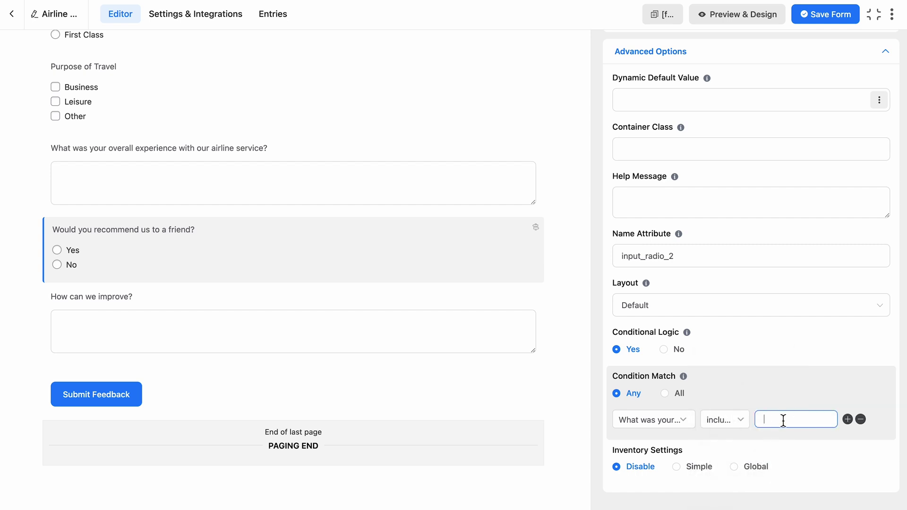
# Step: Fill the condition rows with experience values Good, Great, Excellent and Amazing
pyautogui.write('Good')
pyautogui.click(848, 419)
pyautogui.click(849, 445)
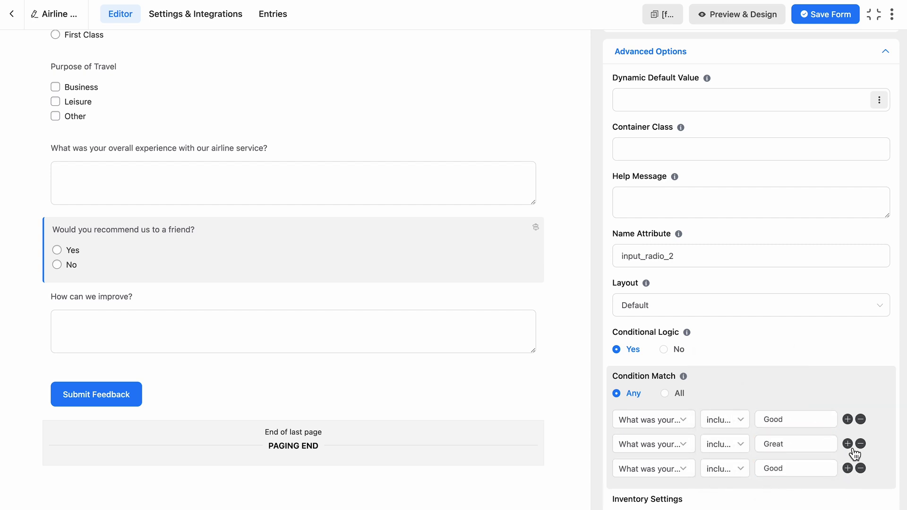
pyautogui.press('BackSpace')
pyautogui.press('BackSpace')
pyautogui.press('BackSpace')
pyautogui.press('BackSpace')
pyautogui.write('Excellent')
pyautogui.click(847, 468)
pyautogui.scroll(-2, 803, 449)
pyautogui.click(810, 420)
pyautogui.press('BackSpace')
pyautogui.press('BackSpace')
pyautogui.press('BackSpace')
pyautogui.press('BackSpace')
pyautogui.write('Amazing')
pyautogui.click(848, 420)
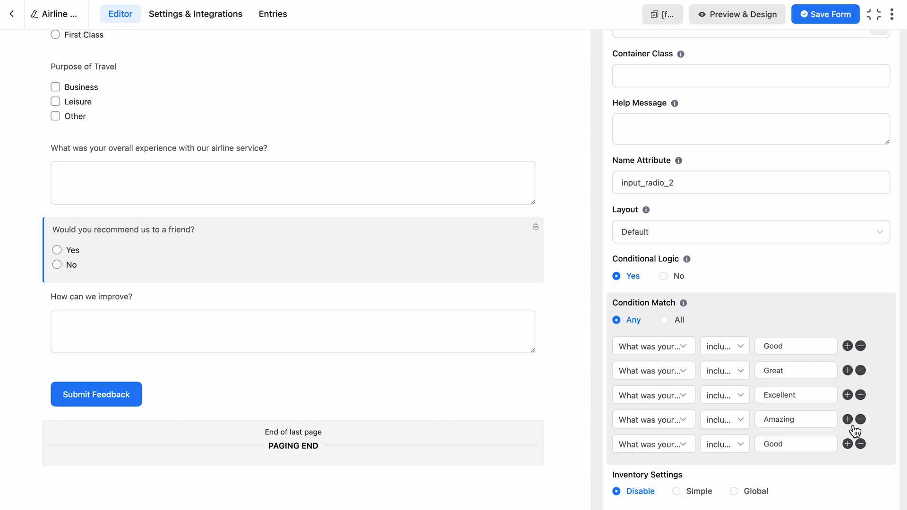
# Step: Add an overall-experience includes condition to the How can we improve? question
pyautogui.click(520, 330)
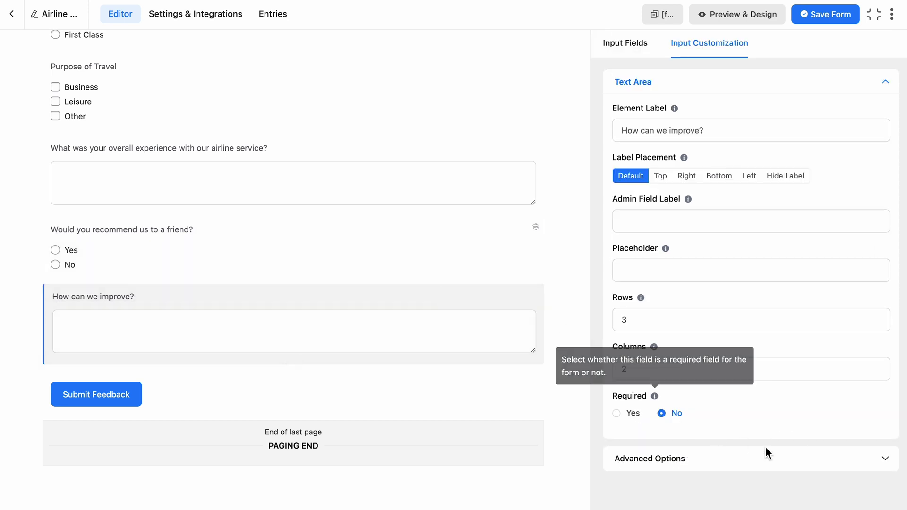
pyautogui.click(765, 456)
pyautogui.scroll(-2, 633, 470)
pyautogui.click(650, 456)
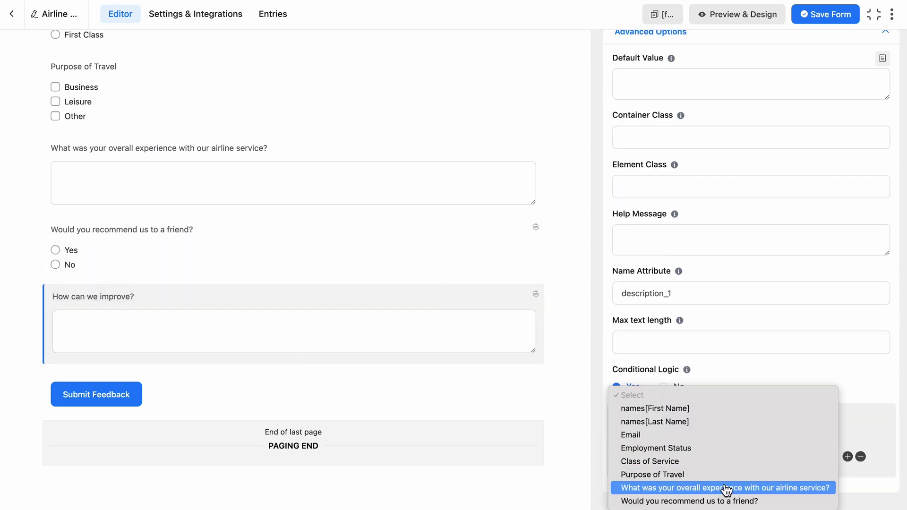
pyautogui.click(725, 487)
pyautogui.click(729, 456)
pyautogui.click(738, 448)
pyautogui.click(793, 458)
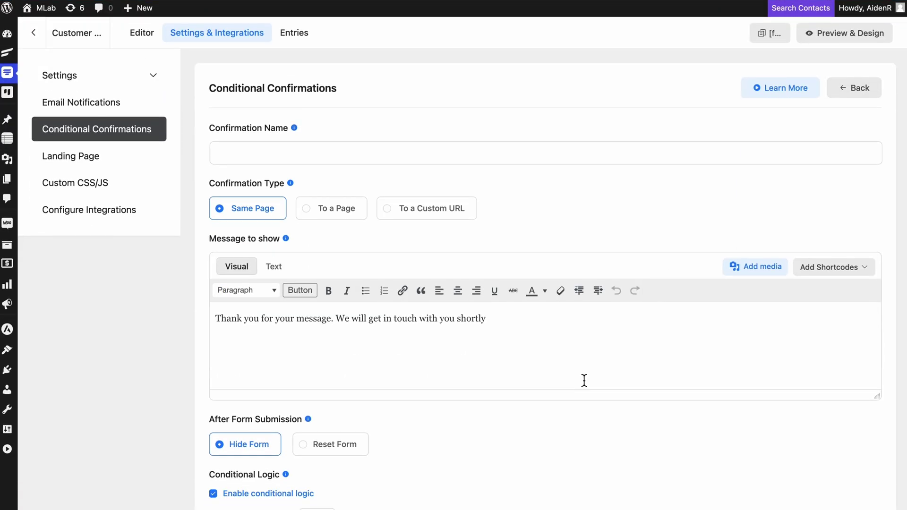
# Step: Set the confirmation's condition to product satisfaction equal Dissatisfied
pyautogui.scroll(-5, 584, 380)
pyautogui.click(304, 355)
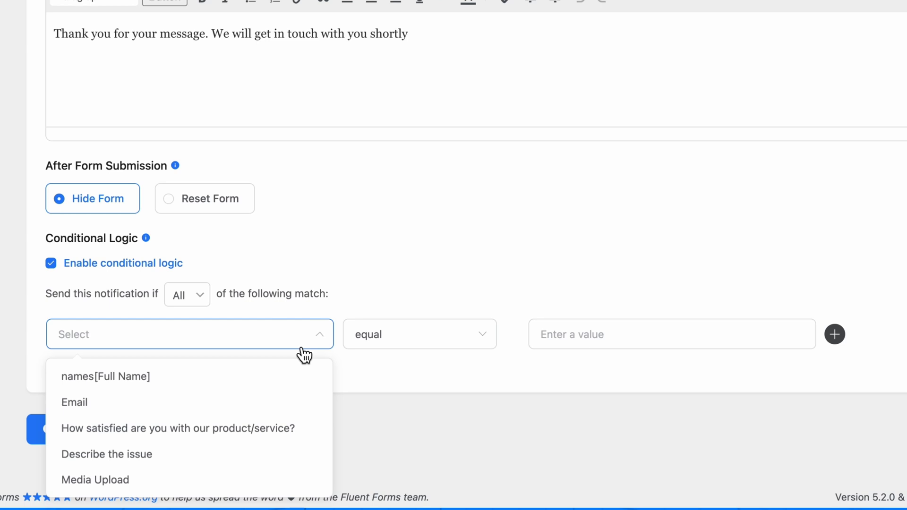
pyautogui.click(290, 434)
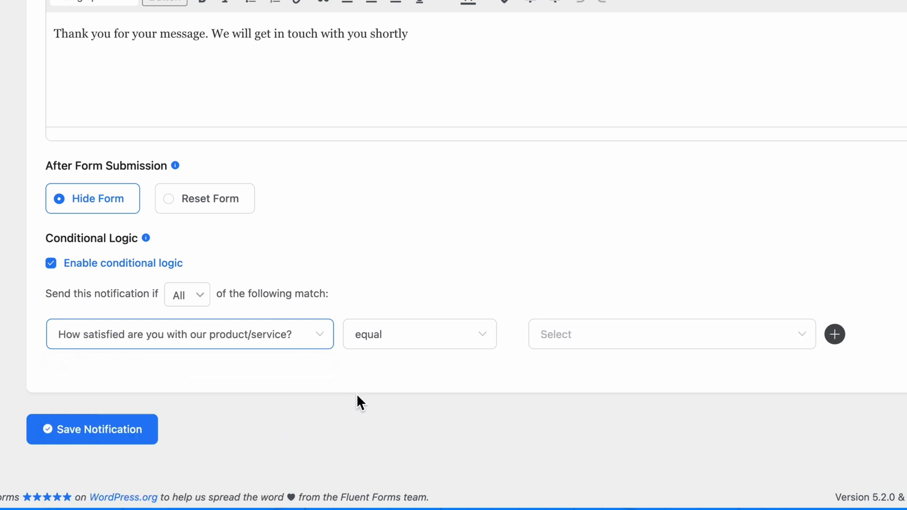
pyautogui.click(596, 338)
pyautogui.click(642, 428)
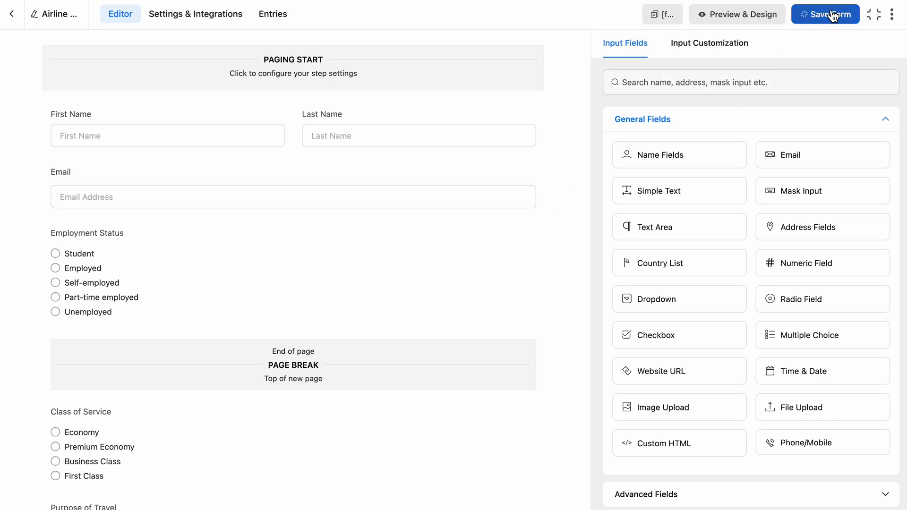
# Step: Create a new conditional confirmation and paste in the positive feedback message
pyautogui.click(214, 22)
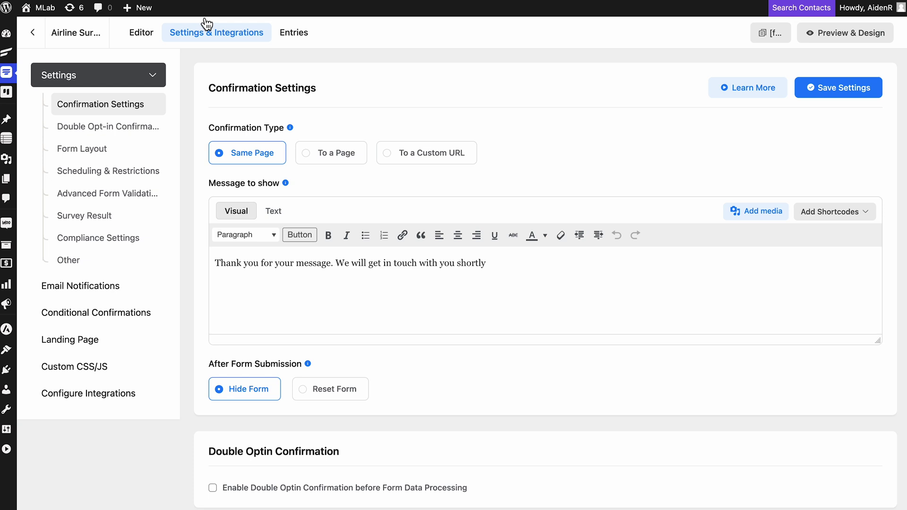
pyautogui.click(112, 313)
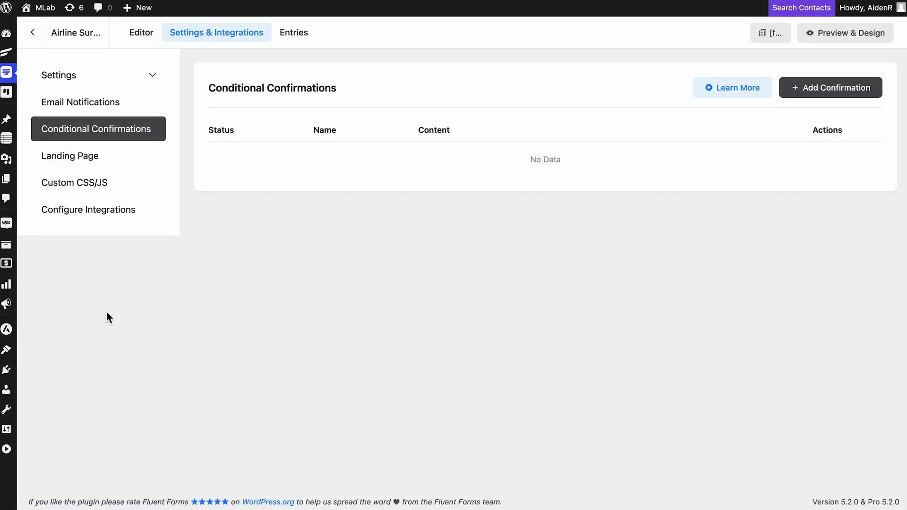
pyautogui.click(844, 91)
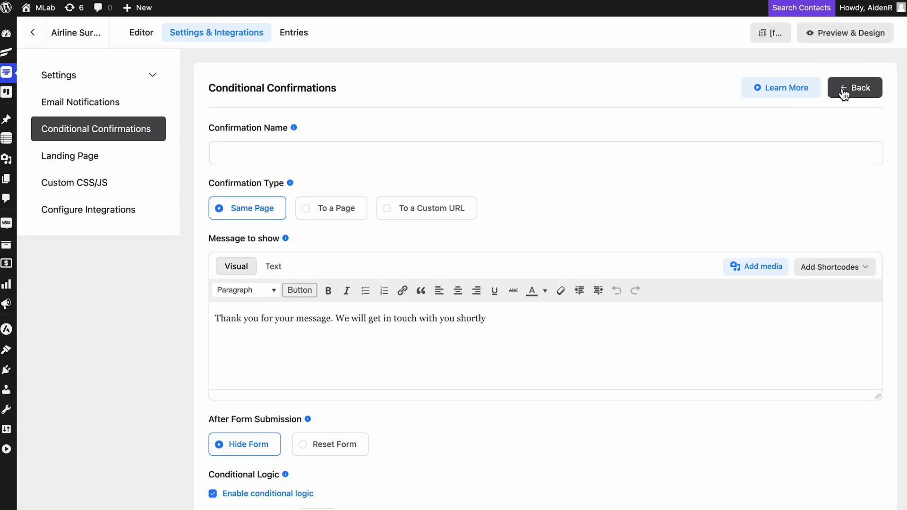
pyautogui.click(578, 154)
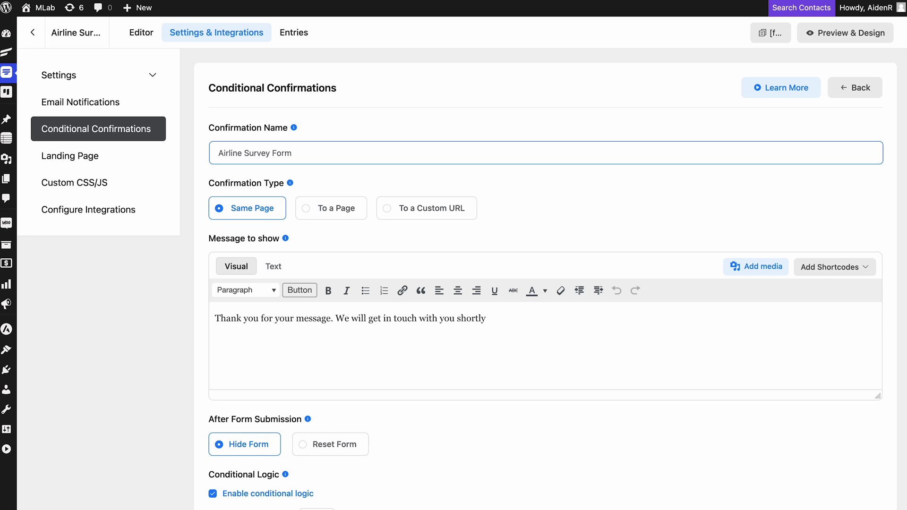
pyautogui.tripleClick(584, 329)
pyautogui.write("Thank you for your positive feedback! Your comments have been noted, and we appreciate your kind words. We're glad to hear that you had a great experience with us!'")
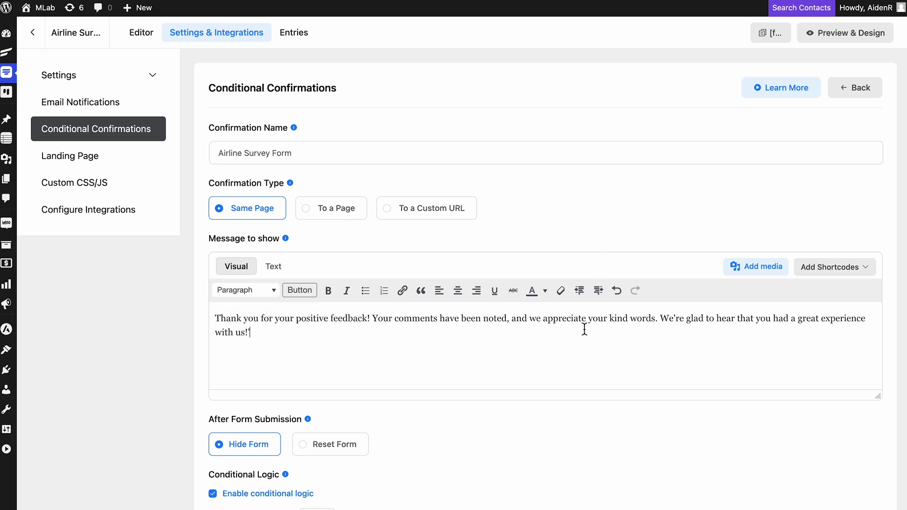
# Step: Match Any condition, starting with overall experience contains Good
pyautogui.scroll(-4, 544, 264)
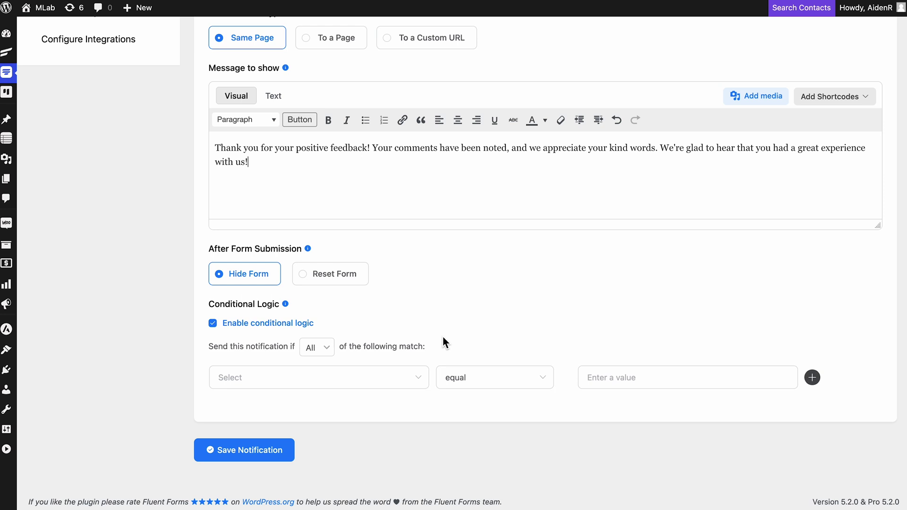
pyautogui.click(317, 348)
pyautogui.click(326, 366)
pyautogui.click(409, 382)
pyautogui.click(428, 333)
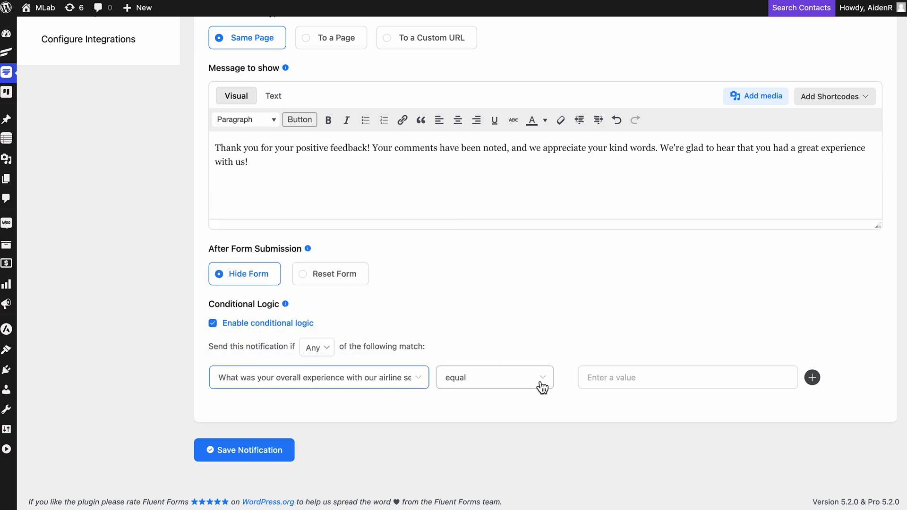
pyautogui.click(541, 388)
pyautogui.click(540, 350)
pyautogui.write('Good')
# Step: Add rows for overall experience contains Great and contains Excellent
pyautogui.click(817, 380)
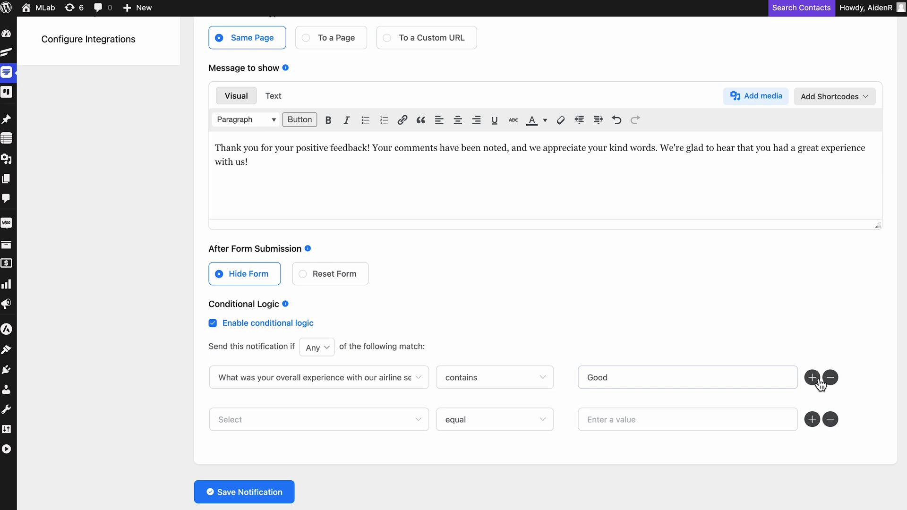
pyautogui.click(390, 422)
pyautogui.click(326, 372)
pyautogui.click(498, 420)
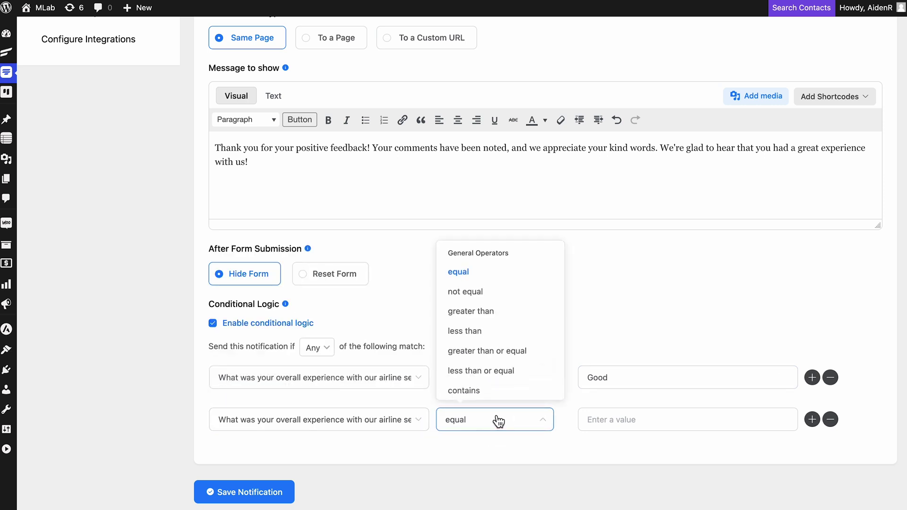
pyautogui.click(520, 391)
pyautogui.click(609, 420)
pyautogui.write('Great')
pyautogui.click(817, 425)
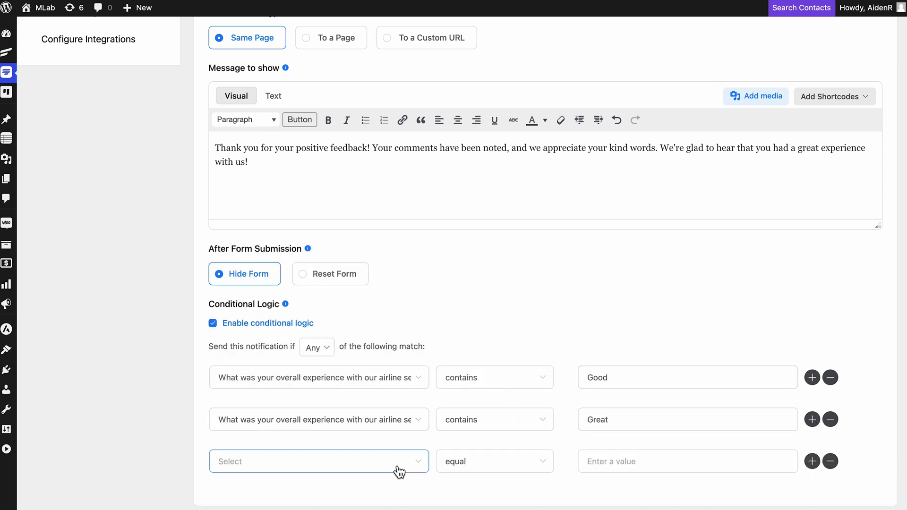
pyautogui.click(398, 465)
pyautogui.click(330, 416)
pyautogui.click(494, 463)
pyautogui.click(511, 435)
pyautogui.click(684, 460)
pyautogui.write('Excellent')
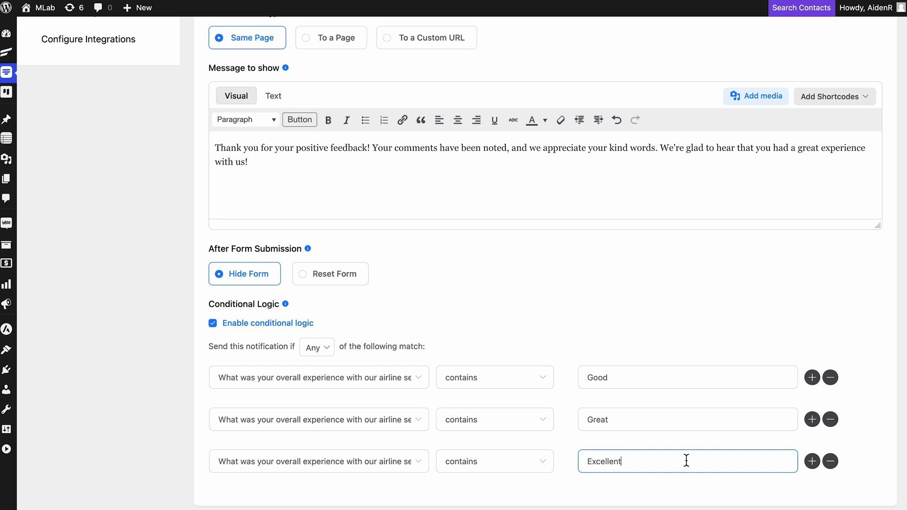
# Step: Add a fourth row, experience contains Amazing, and save the confirmation
pyautogui.click(811, 462)
pyautogui.scroll(-3, 359, 348)
pyautogui.click(376, 381)
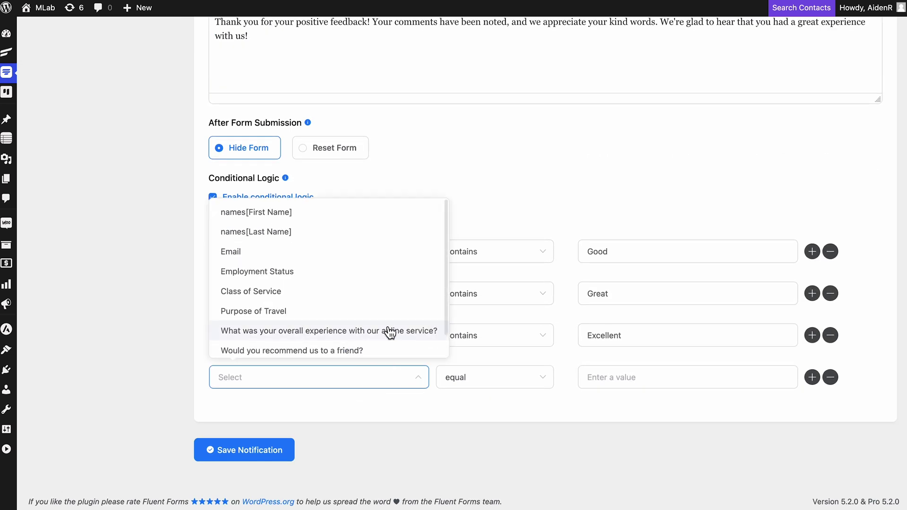
pyautogui.click(387, 330)
pyautogui.click(490, 378)
pyautogui.click(499, 358)
pyautogui.click(645, 377)
pyautogui.write('Amazing')
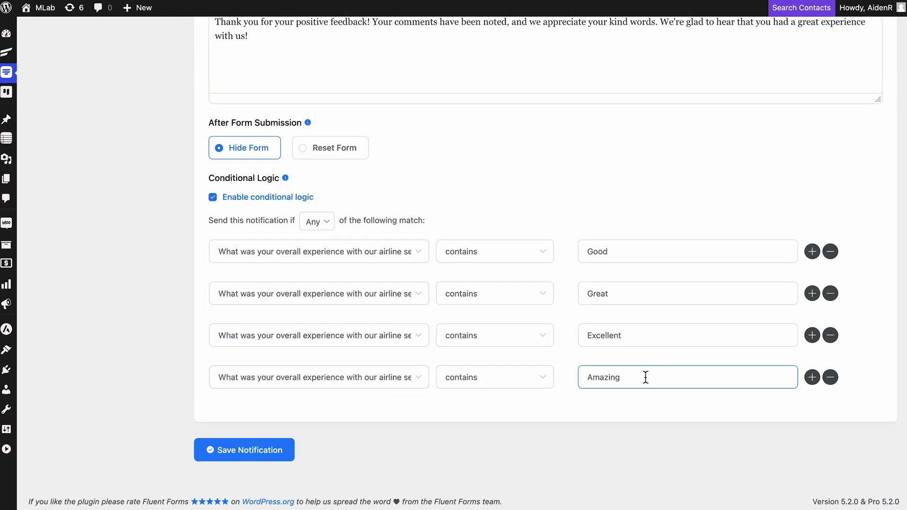
pyautogui.click(244, 447)
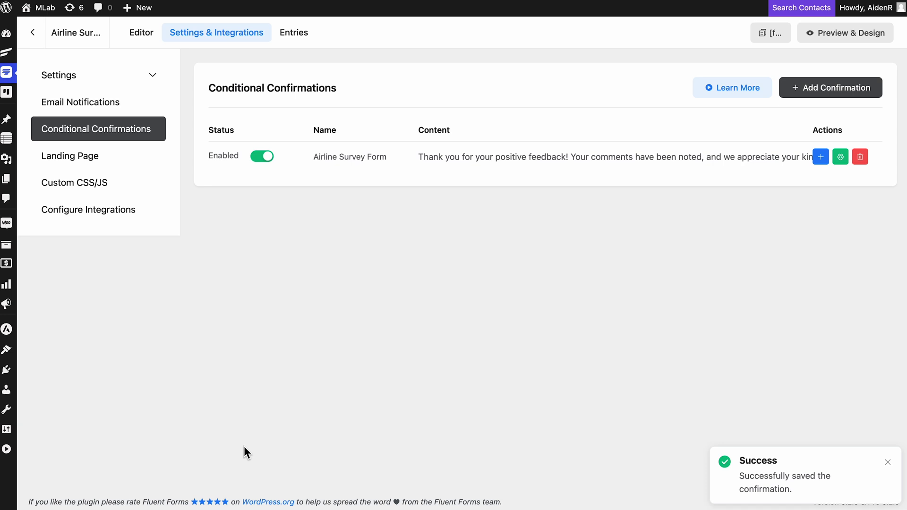
# Step: Create confirmation 'Airline Survey Negative Feedback' with a pasted apology message
pyautogui.click(840, 86)
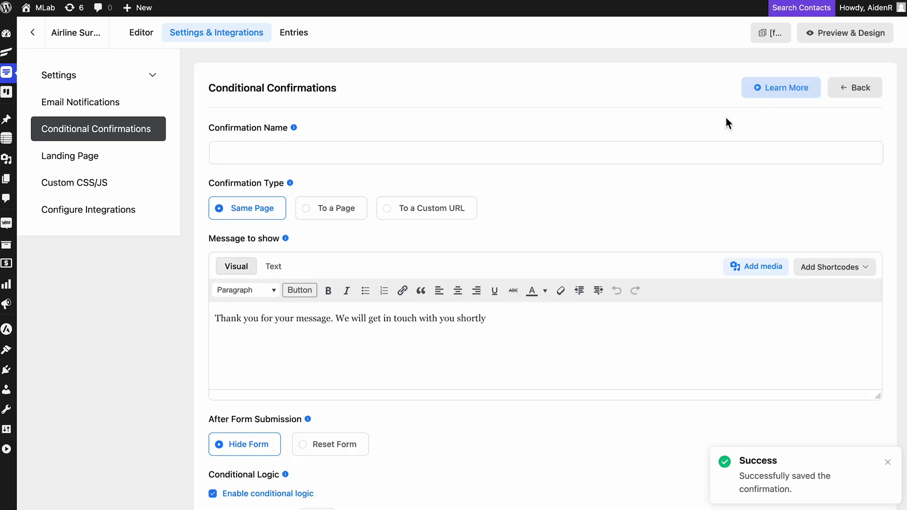
pyautogui.click(656, 150)
pyautogui.write('Airline Survey Negative Feedback')
pyautogui.click(504, 324)
pyautogui.hotkey('ctrl', 'a')
pyautogui.write("Thank you for your feedback. We’re sorry to hear that your experience didn’t meet your expectations. Your concerns are important to us, and we’ll work on improving the areas you mentioned. If you'd like to discuss this further, please feel free to reach out. We hope to provide a better experience next time.")
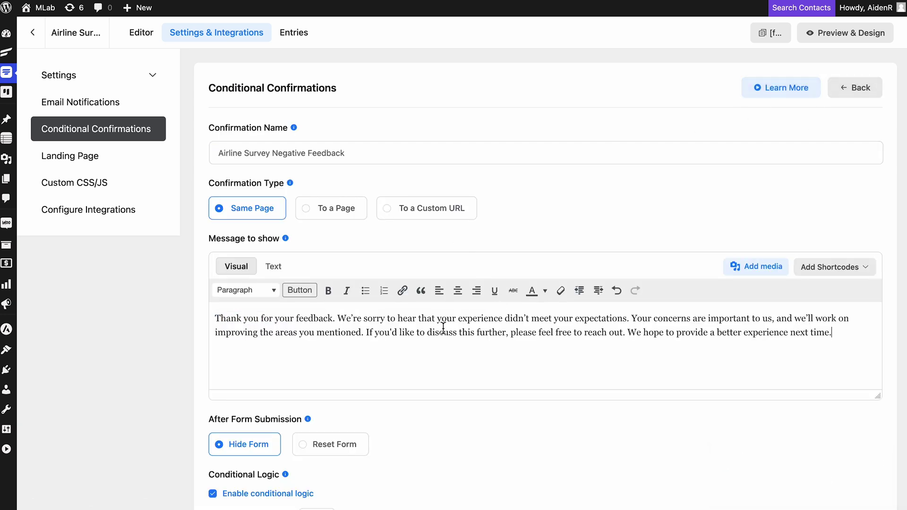
pyautogui.scroll(-4, 443, 326)
# Step: Trigger it on Any match where the experience answer contains 'Bad', and save it
pyautogui.click(326, 352)
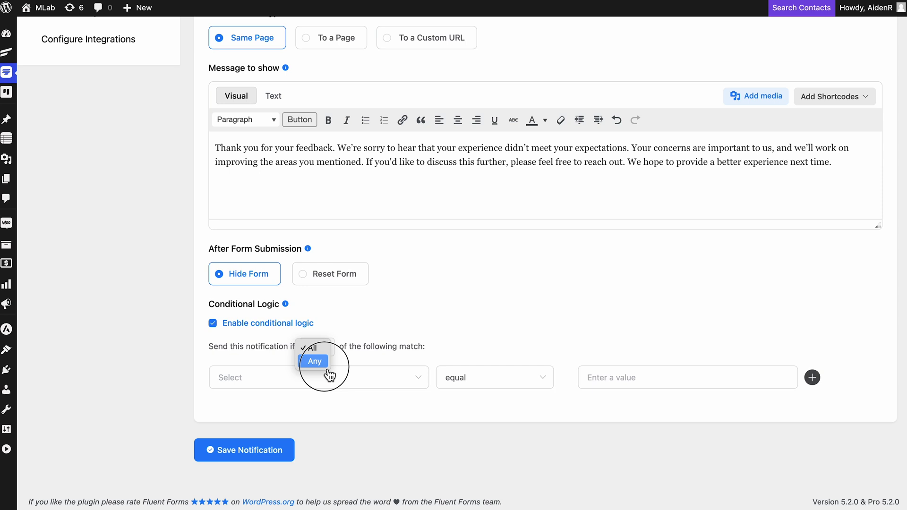
pyautogui.click(330, 363)
pyautogui.click(364, 377)
pyautogui.click(383, 330)
pyautogui.click(506, 383)
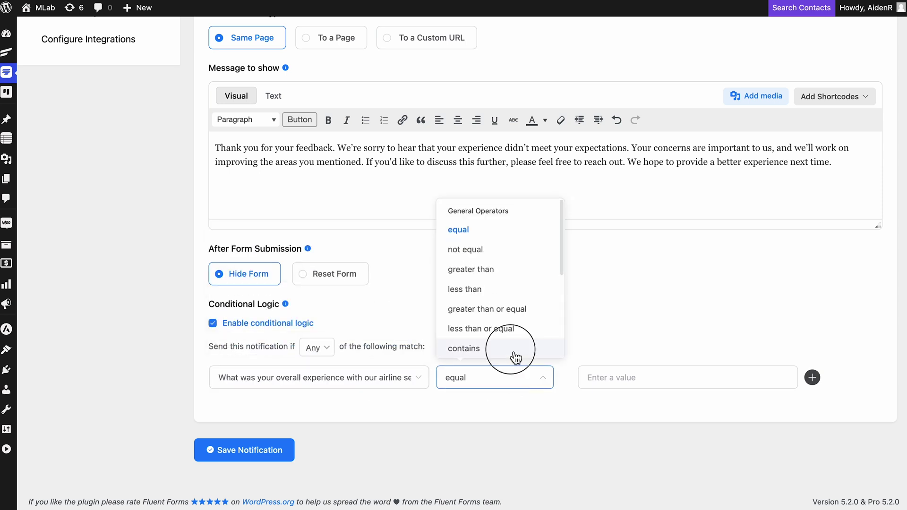
pyautogui.click(516, 359)
pyautogui.click(668, 380)
pyautogui.write('Bad')
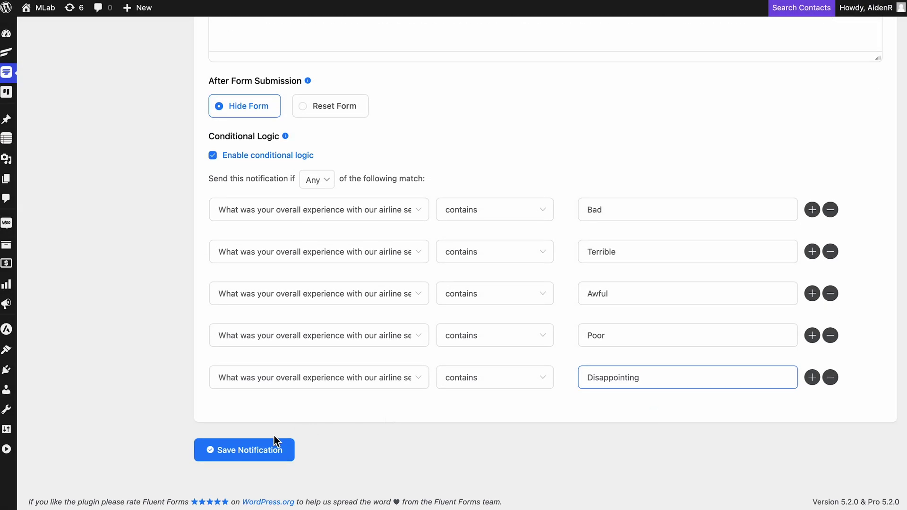
pyautogui.click(257, 448)
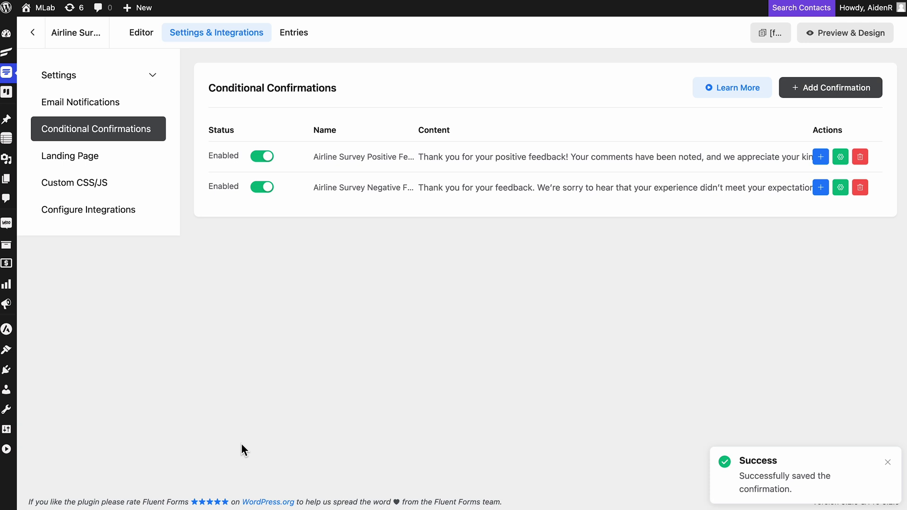
# Step: Replace the default confirmation message with a general thank-you message and save the settings
pyautogui.click(148, 74)
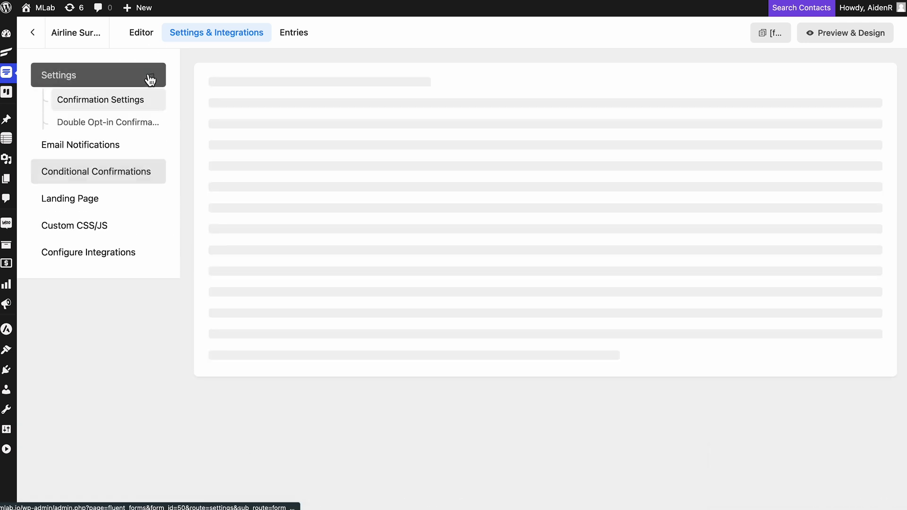
pyautogui.tripleClick(518, 269)
pyautogui.write('Thank you for your input. We appreciate your feedback and will take it into consideration to improve our service. If you have any further suggestions or concerns, please feel free to share them with us.')
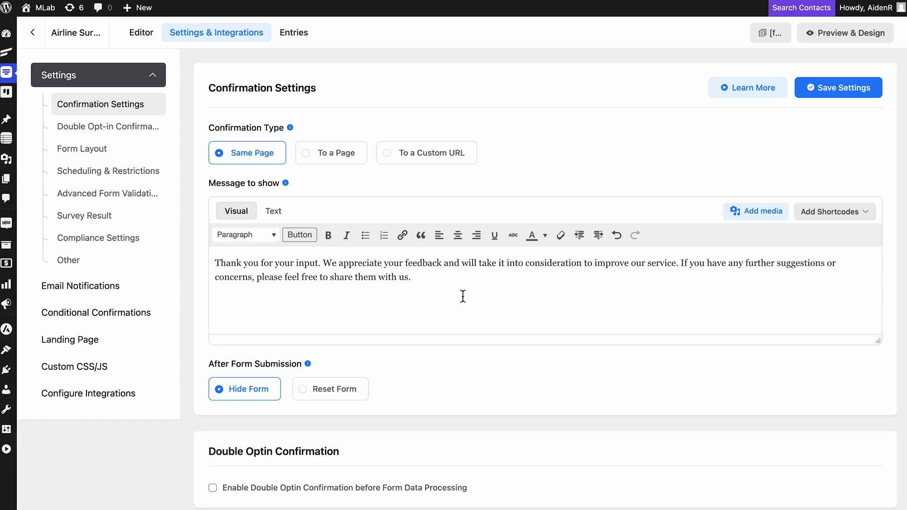
pyautogui.click(846, 88)
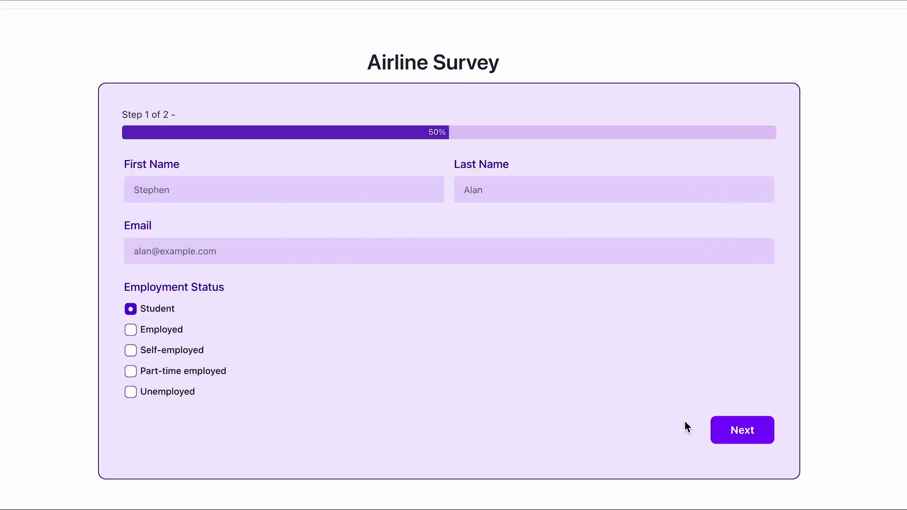
# Step: Go to step 2 of the Airline Survey and submit the great-experience response to see the thank-you message
pyautogui.click(744, 430)
pyautogui.scroll(-1, 746, 429)
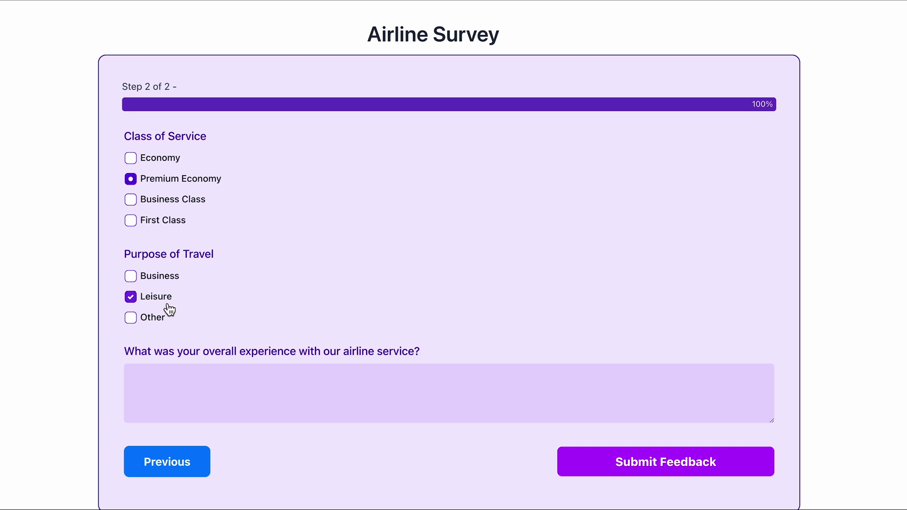
pyautogui.click(684, 461)
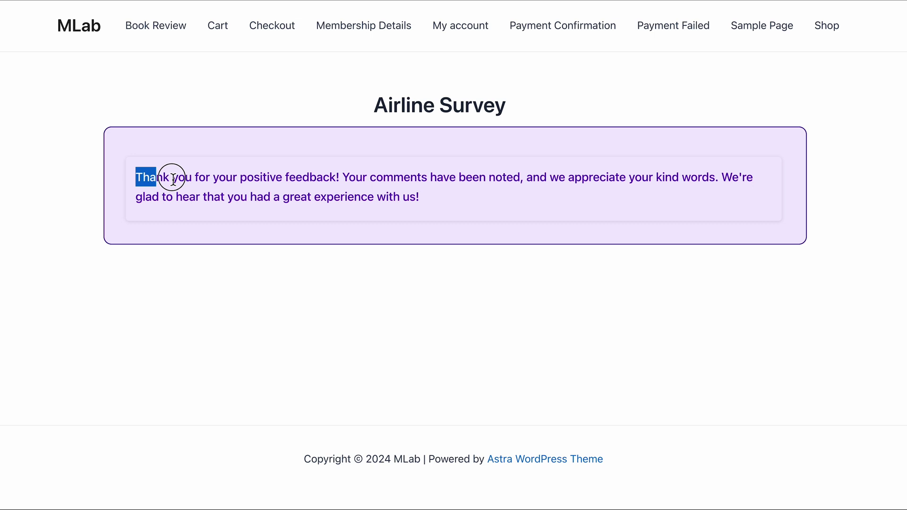
pyautogui.moveTo(173, 179); pyautogui.dragTo(414, 197)
pyautogui.click(511, 205)
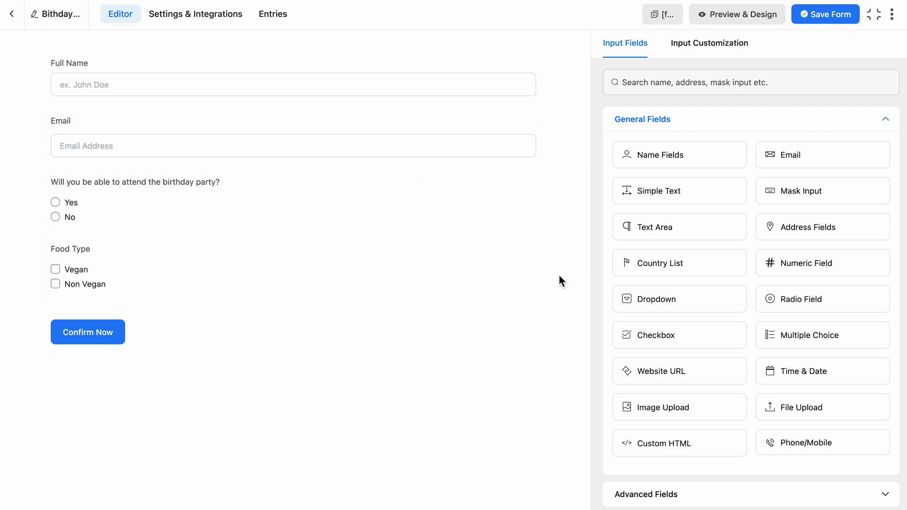
# Step: Add a Numeric Field labelled 'How many guests will be accompanying you?', save the Birthday form, and open its settings
pyautogui.click(783, 264)
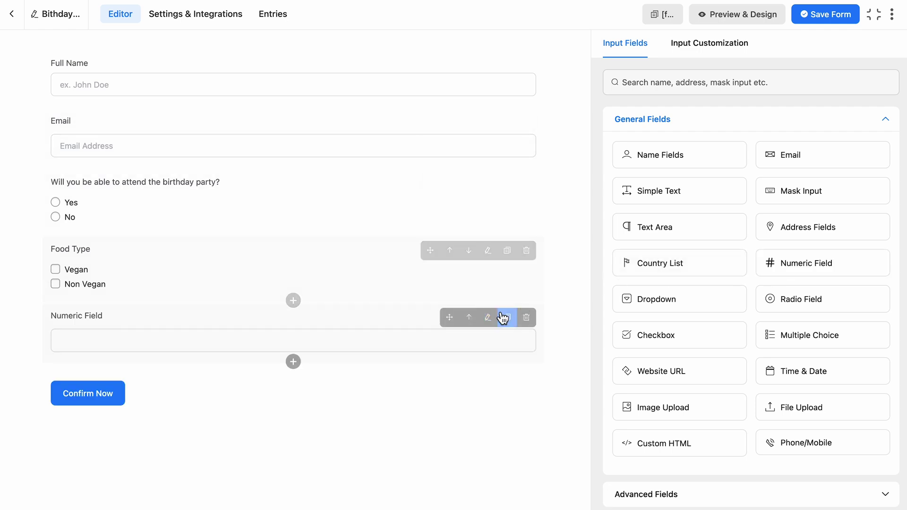
pyautogui.click(492, 318)
pyautogui.write('How many guests will be accompanying you?')
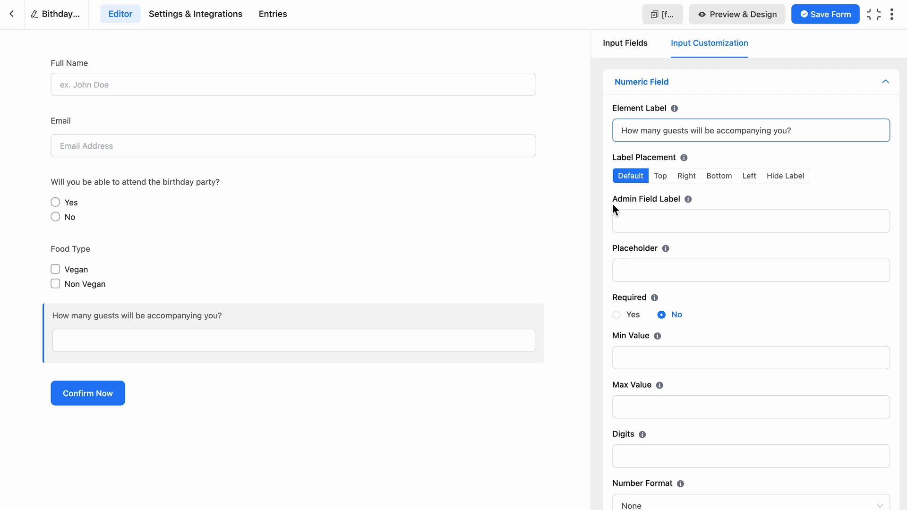
pyautogui.click(834, 22)
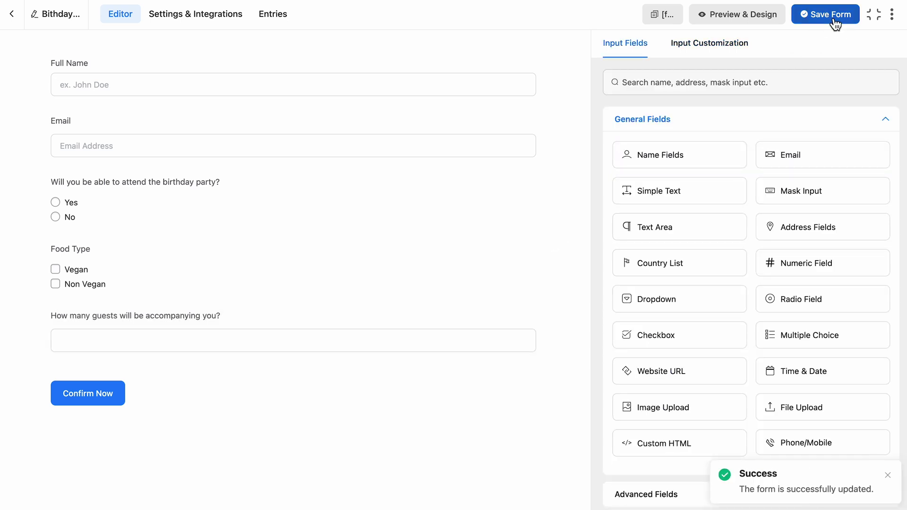
pyautogui.click(195, 14)
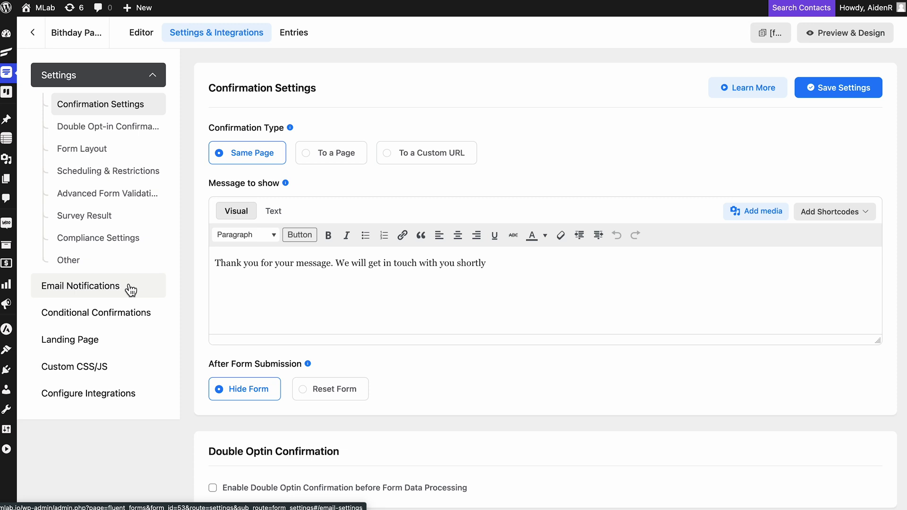
# Step: Create a new email notification with name, recipient, the RSVP subject line and pasted body
pyautogui.click(127, 285)
pyautogui.click(843, 89)
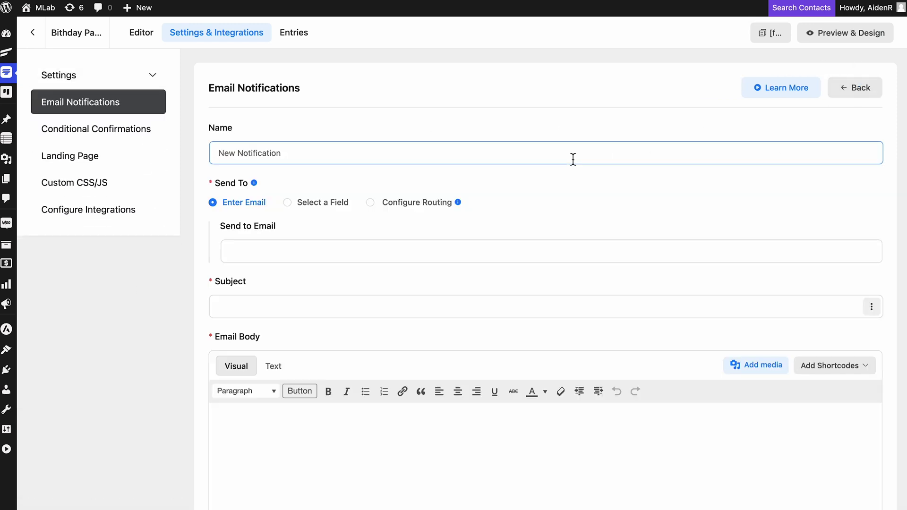
pyautogui.click(343, 151)
pyautogui.click(354, 244)
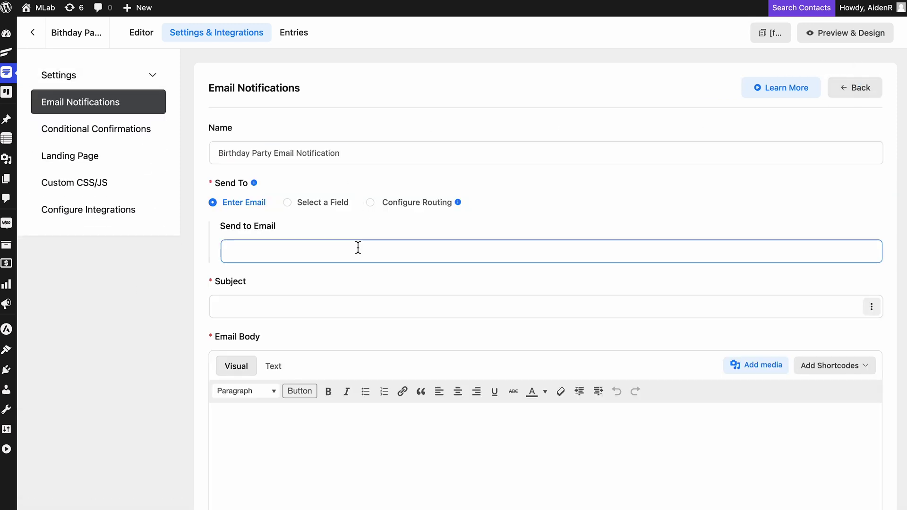
pyautogui.click(343, 307)
pyautogui.write('Birthday Party RSVP from {inputs.names.first_name}')
pyautogui.press('Tab')
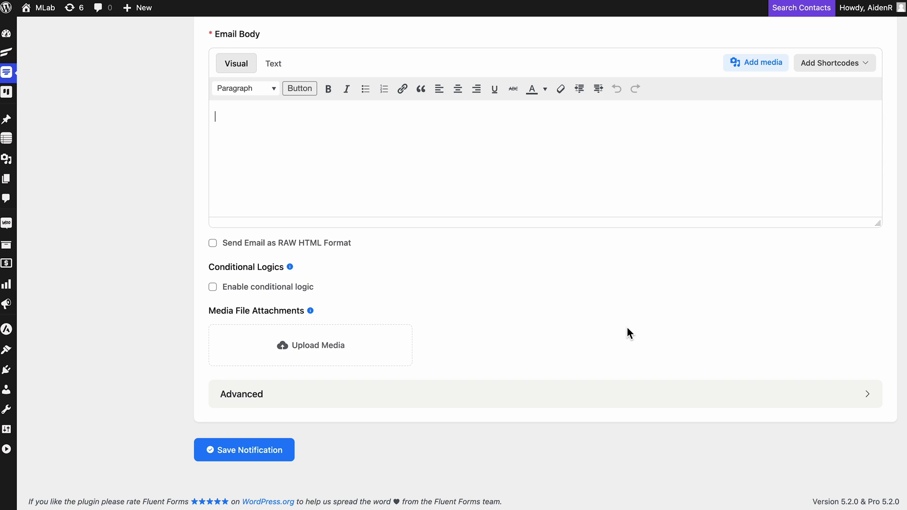
pyautogui.write('{all_data} This form submitted at: {post.post_permalink}')
# Step: Enable conditional logic requiring guest count greater than or equal to 1, and save the notification
pyautogui.click(222, 287)
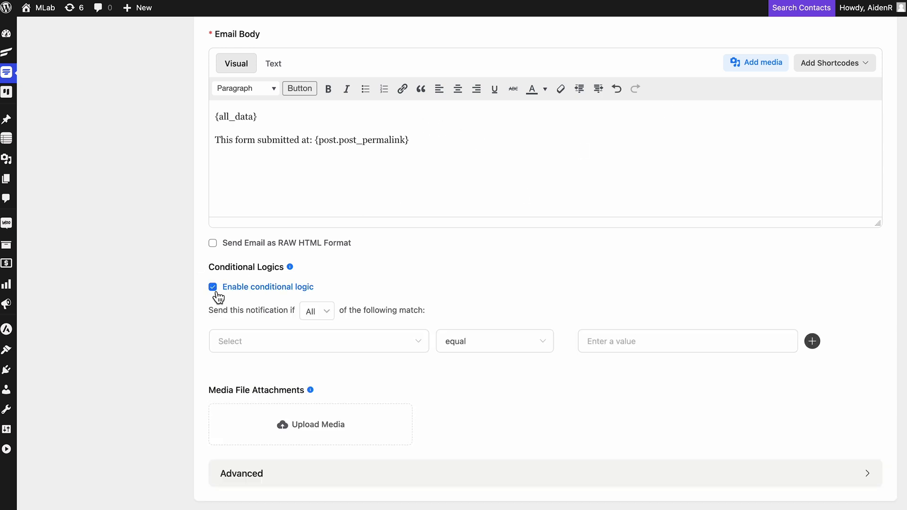
pyautogui.click(385, 348)
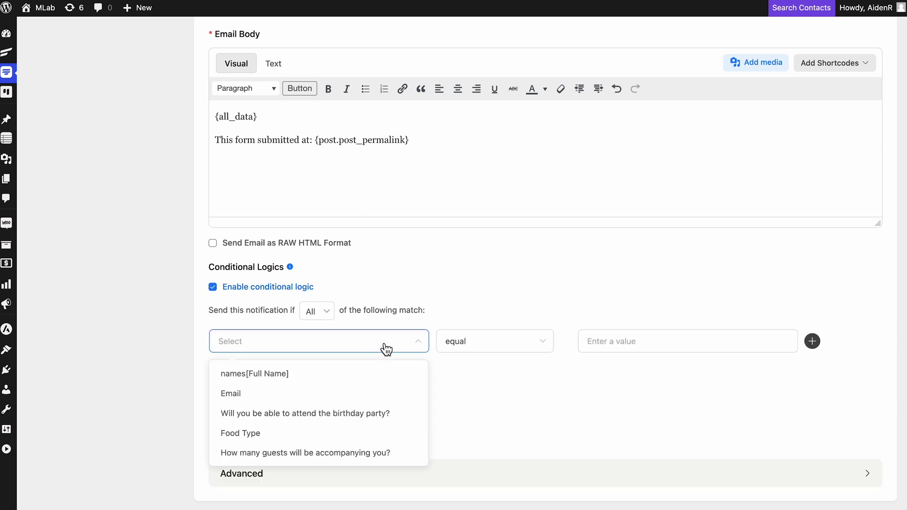
pyautogui.click(368, 451)
pyautogui.click(528, 350)
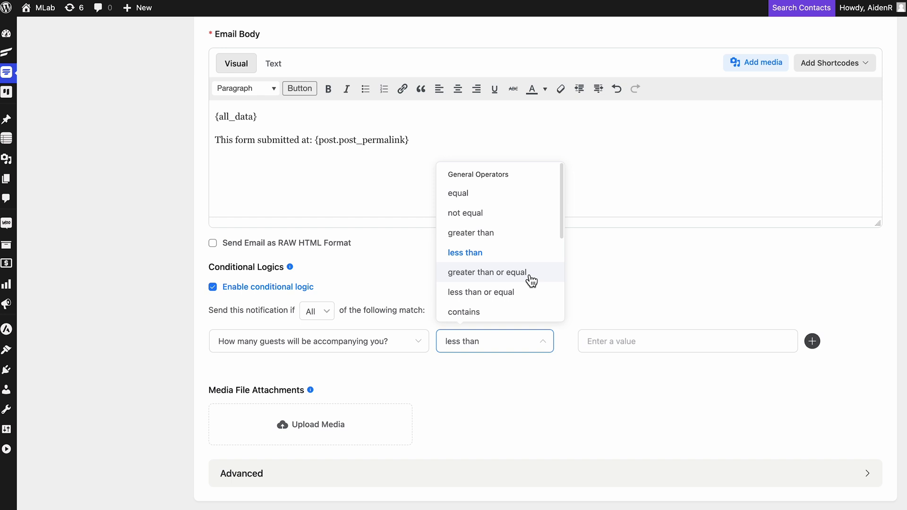
pyautogui.click(529, 276)
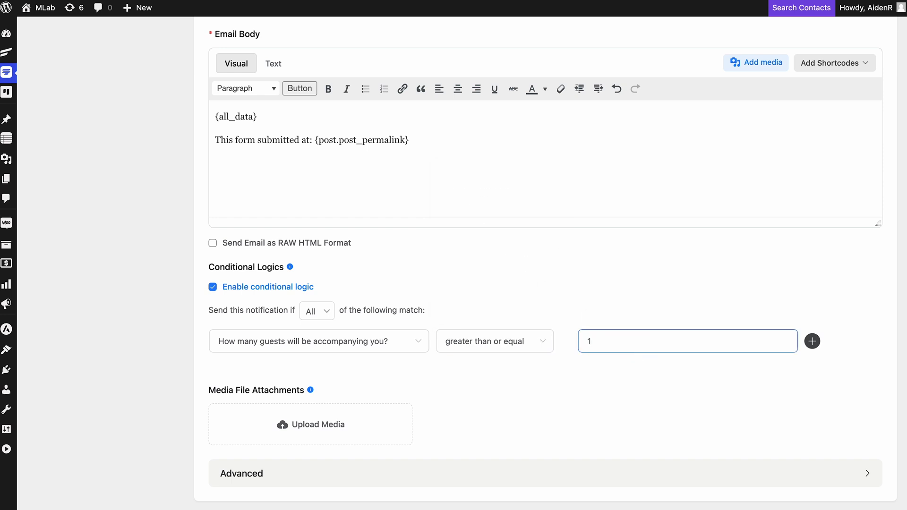
pyautogui.scroll(-3, 666, 313)
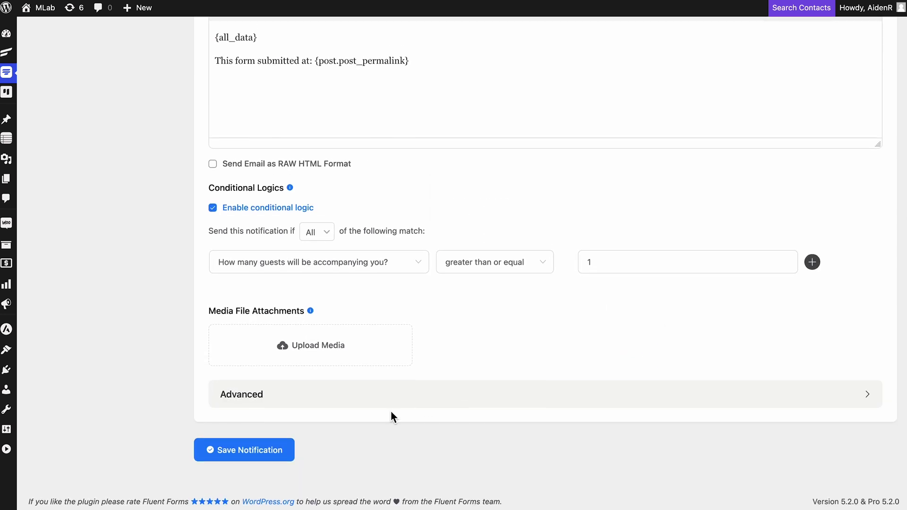
pyautogui.click(256, 451)
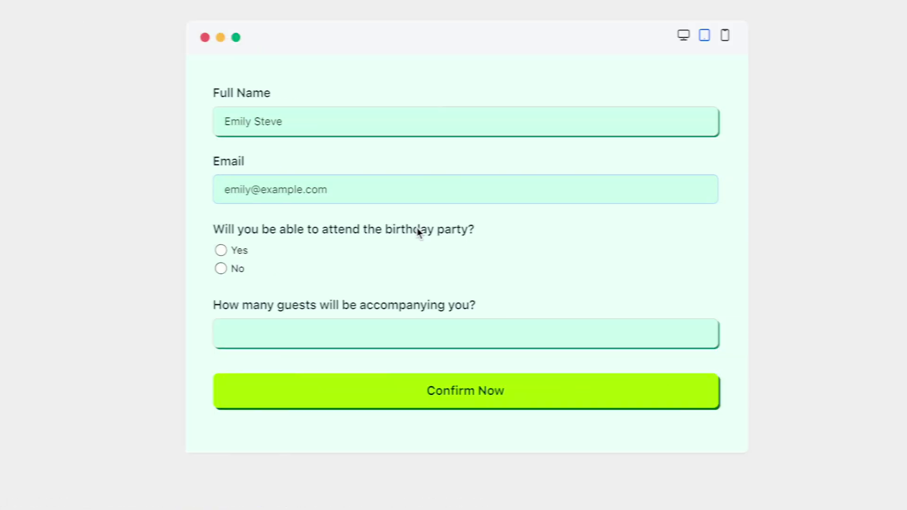
# Step: In the live Birthday form, answer Yes to attending and enter 4 accompanying guests
pyautogui.click(215, 250)
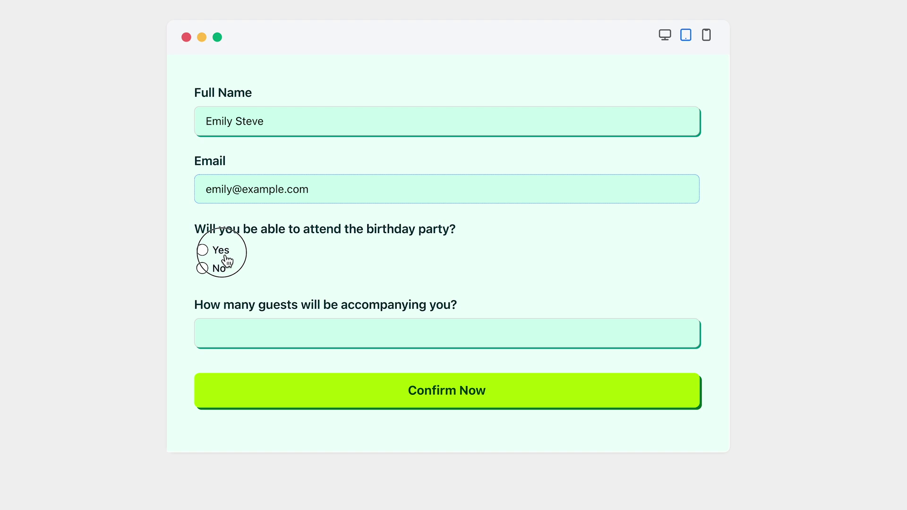
pyautogui.click(365, 405)
pyautogui.write('4')
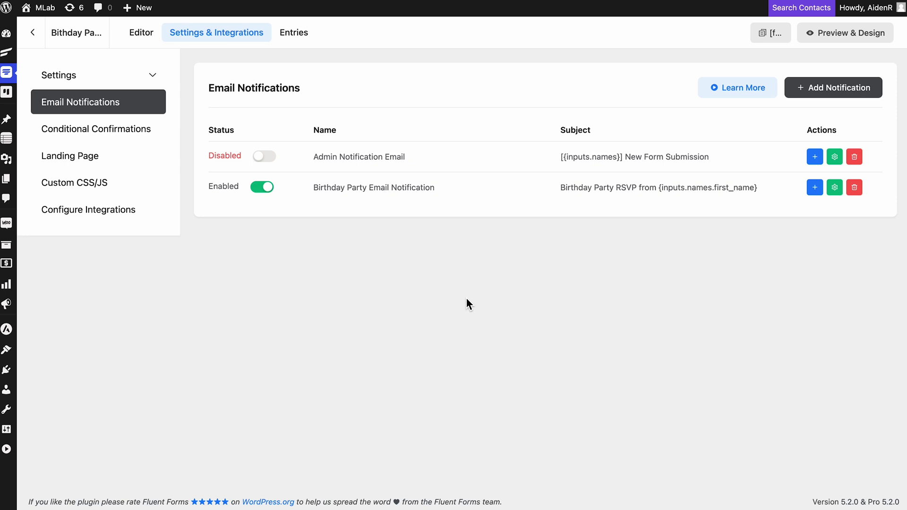
# Step: Switch the Birthday Party notification to routing and send Food Type equal Vegan to the first address
pyautogui.click(834, 188)
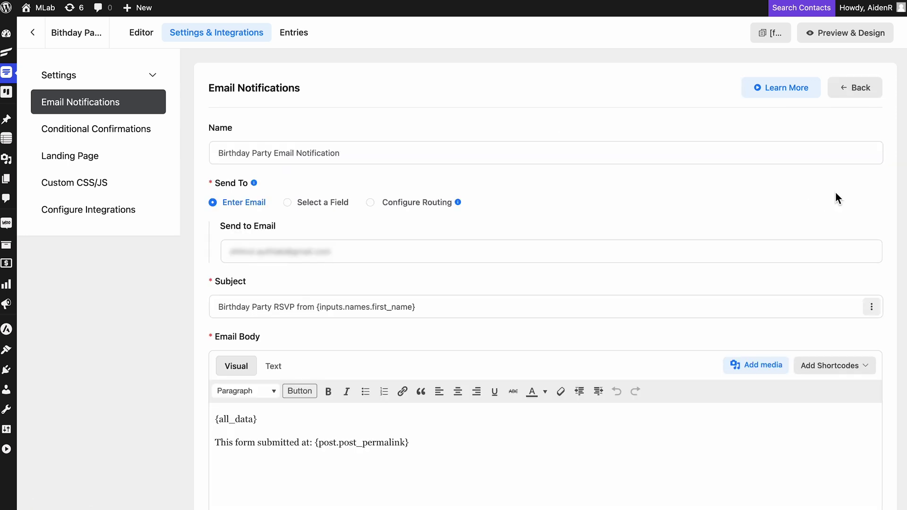
pyautogui.click(371, 203)
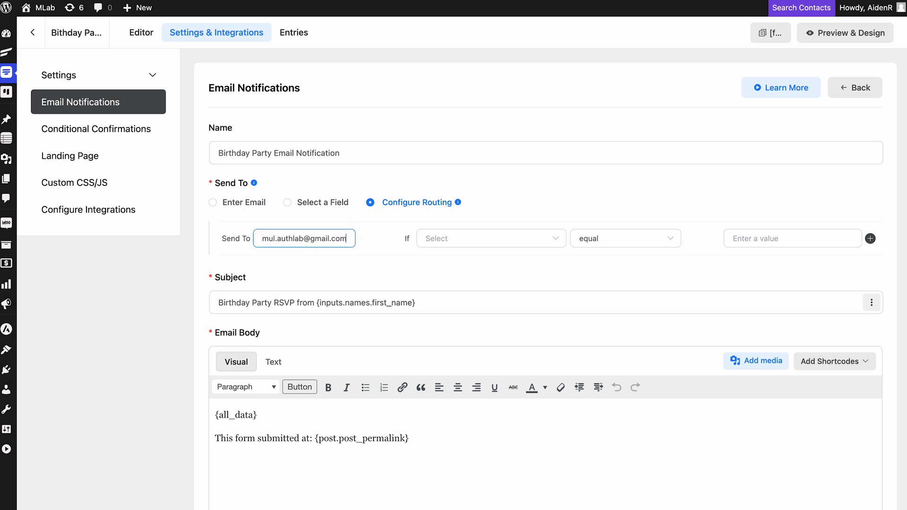
pyautogui.click(518, 239)
pyautogui.click(518, 320)
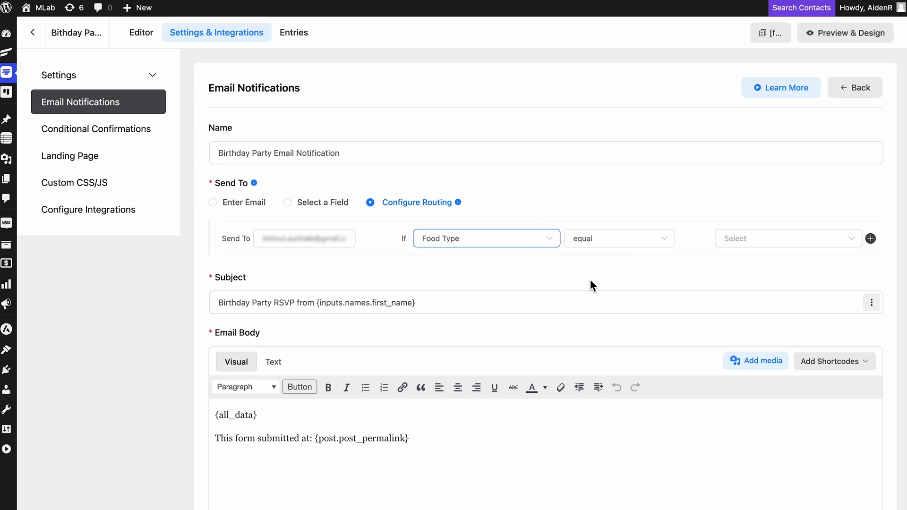
pyautogui.click(646, 243)
pyautogui.click(639, 270)
pyautogui.click(790, 238)
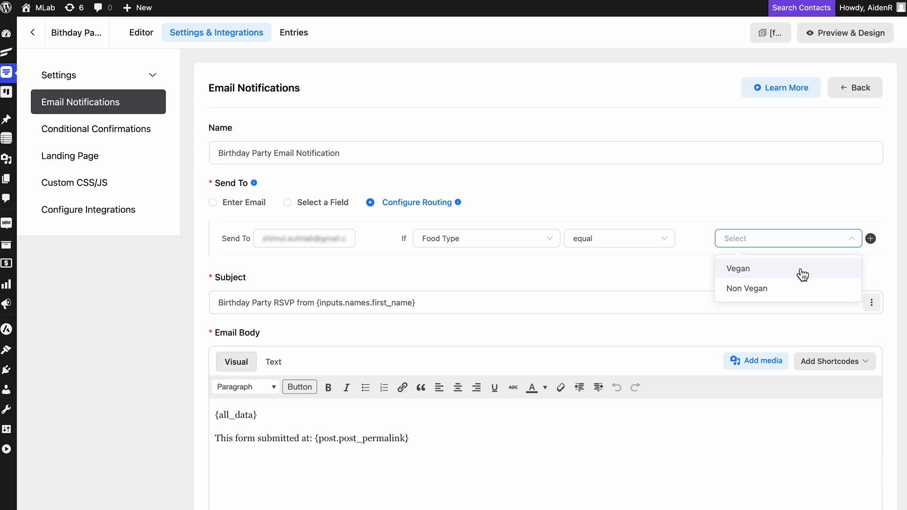
pyautogui.click(803, 273)
# Step: Add a second route sending Food Type equal Non Vegan to the second address
pyautogui.click(870, 238)
pyautogui.click(451, 279)
pyautogui.click(499, 361)
pyautogui.click(623, 277)
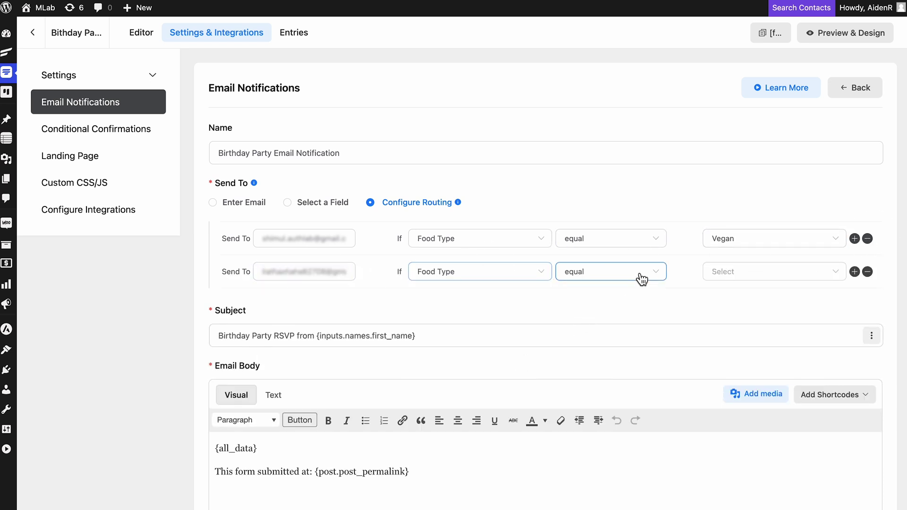
pyautogui.click(614, 303)
pyautogui.click(784, 272)
pyautogui.click(786, 313)
pyautogui.scroll(-10, 786, 314)
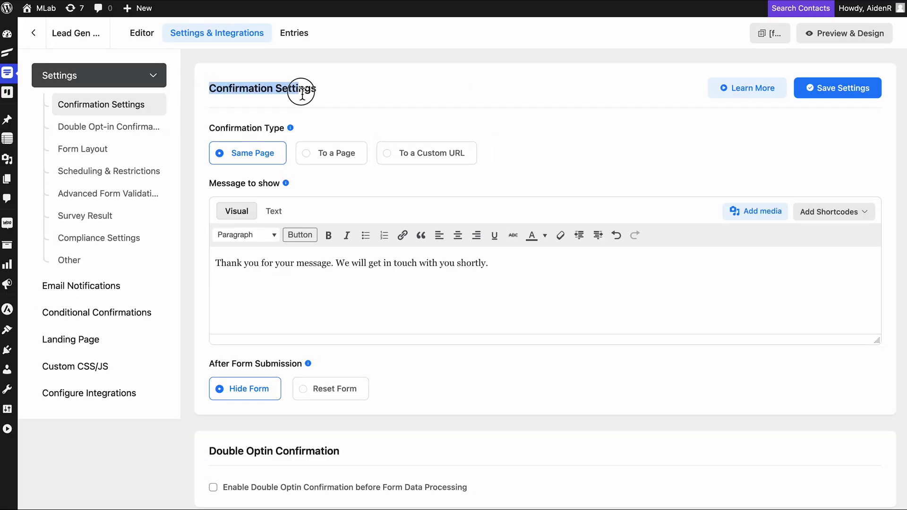
# Step: Go from Email Notifications to Confirmation Settings and browse the available shortcodes list
pyautogui.click(118, 286)
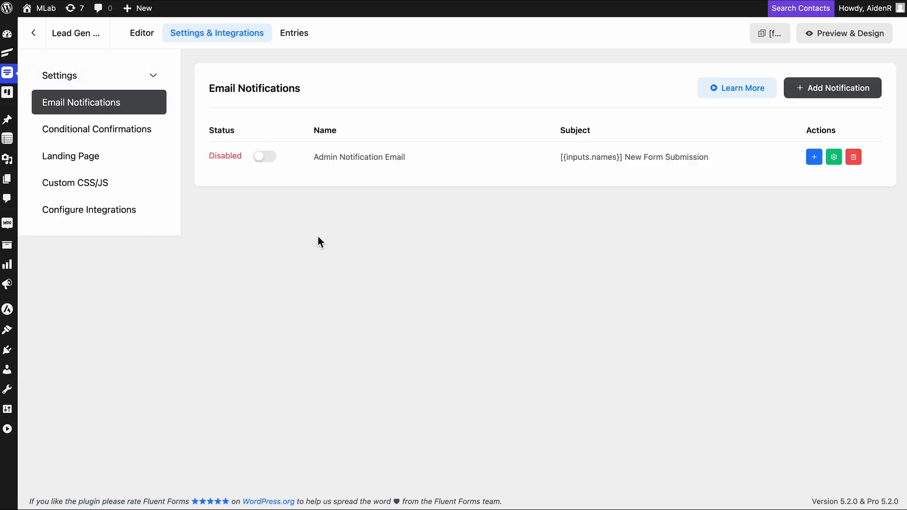
pyautogui.click(121, 84)
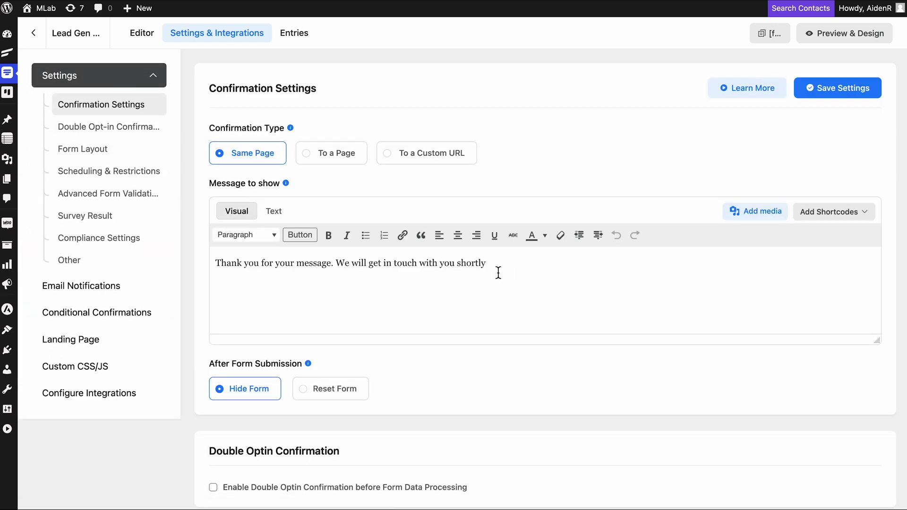
pyautogui.click(837, 222)
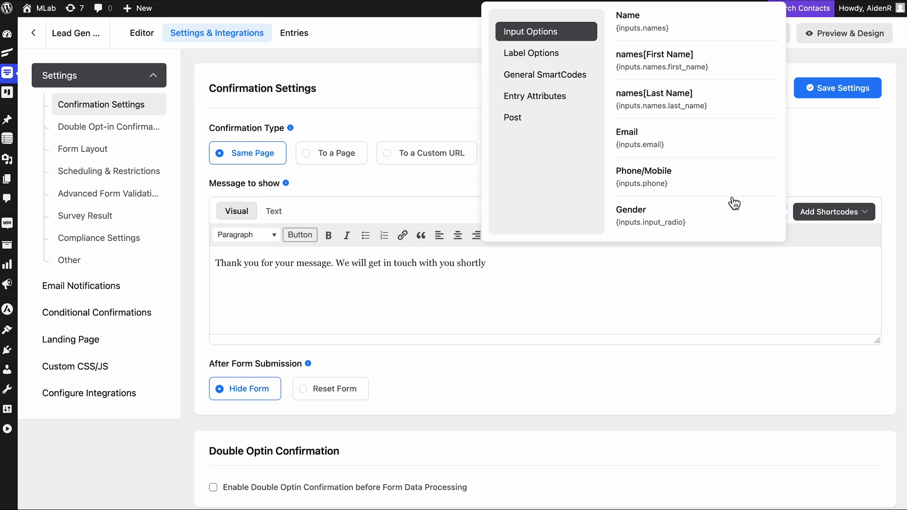
pyautogui.scroll(-3, 734, 203)
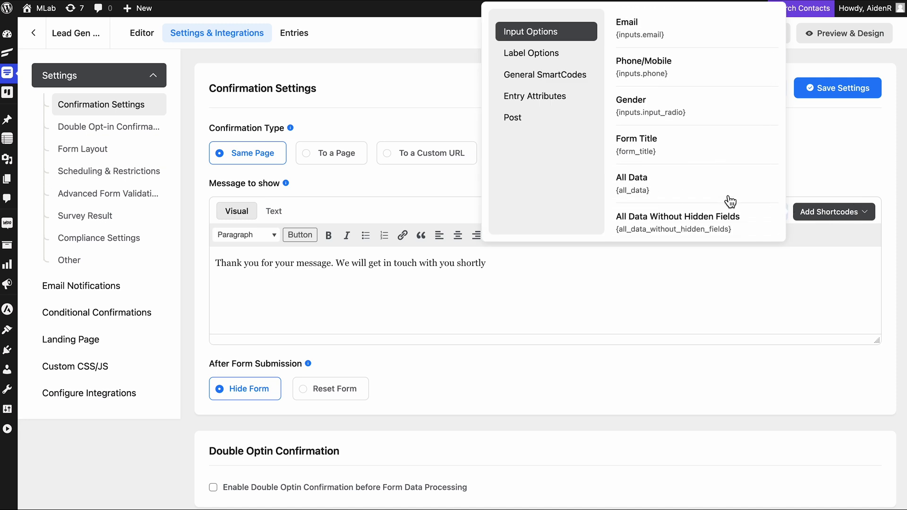
pyautogui.scroll(3, 730, 202)
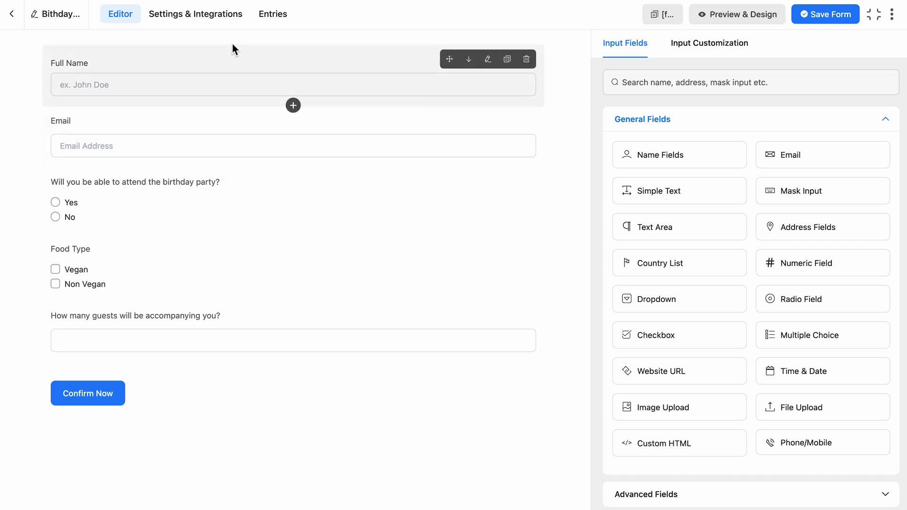
# Step: Paste ff_if shortcode blocks for Yes (celebration) and No (sorry-to-miss-you) messages, then save settings
pyautogui.click(203, 18)
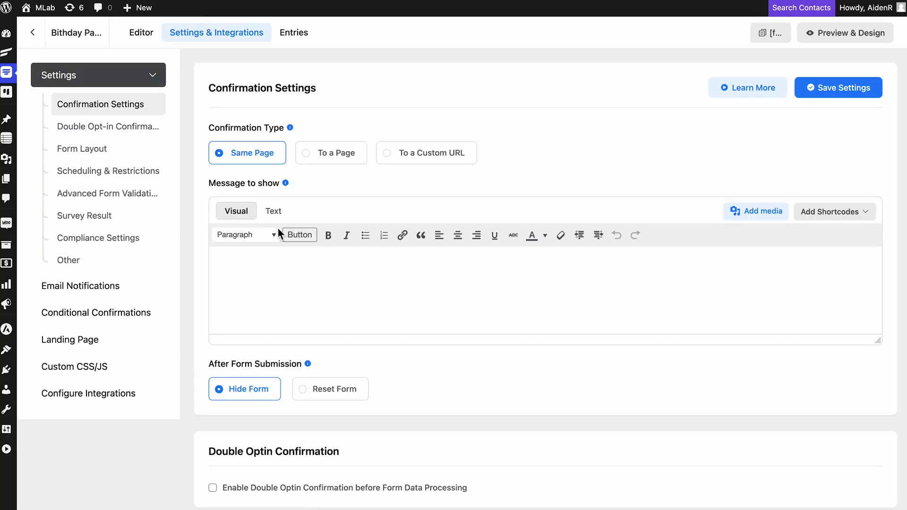
pyautogui.write('[ff_if field="input_radio" is="equal" to="yes"]')
pyautogui.write('We look forward to celebrating with you. Details about the event will be sent to you soon. See you there!')
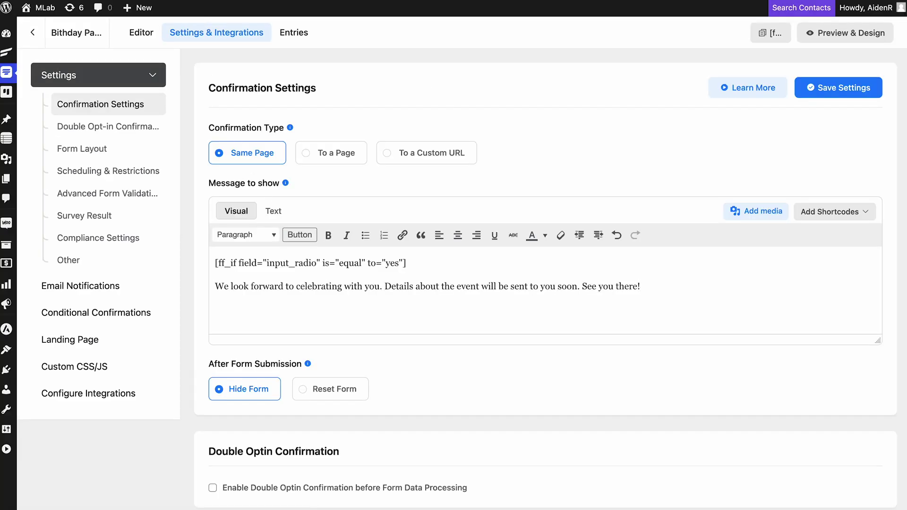
pyautogui.write('[/ff_if] [ff_if field="input_radio" is="equal" to="yes"]')
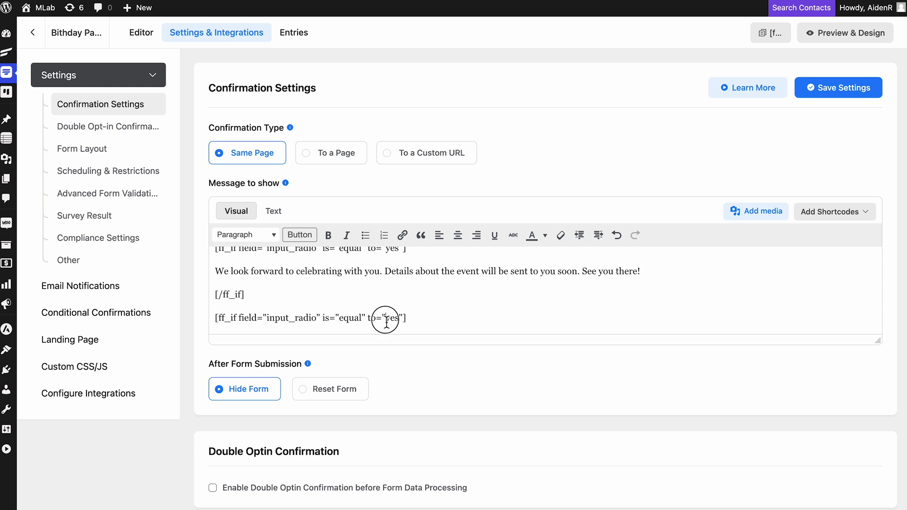
pyautogui.scroll(-1, 308, 329)
pyautogui.scroll(2, 308, 329)
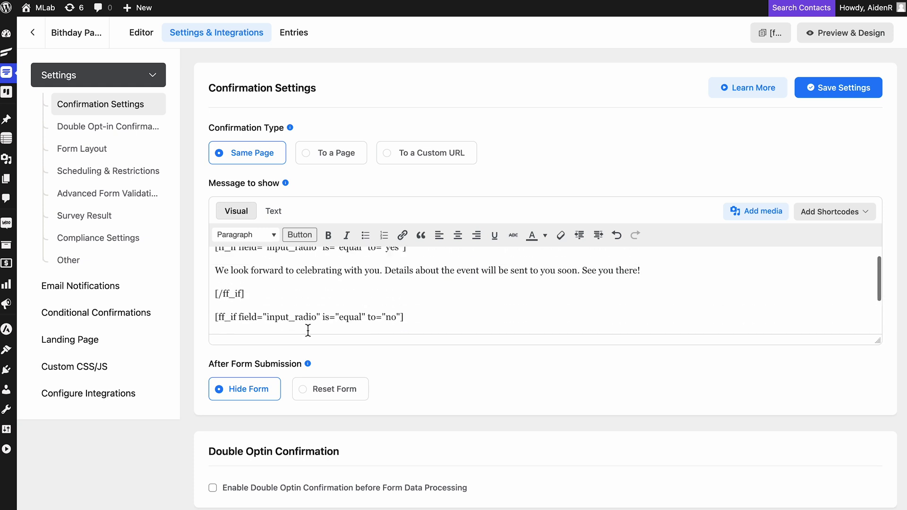
pyautogui.moveTo(216, 264); pyautogui.dragTo(427, 263)
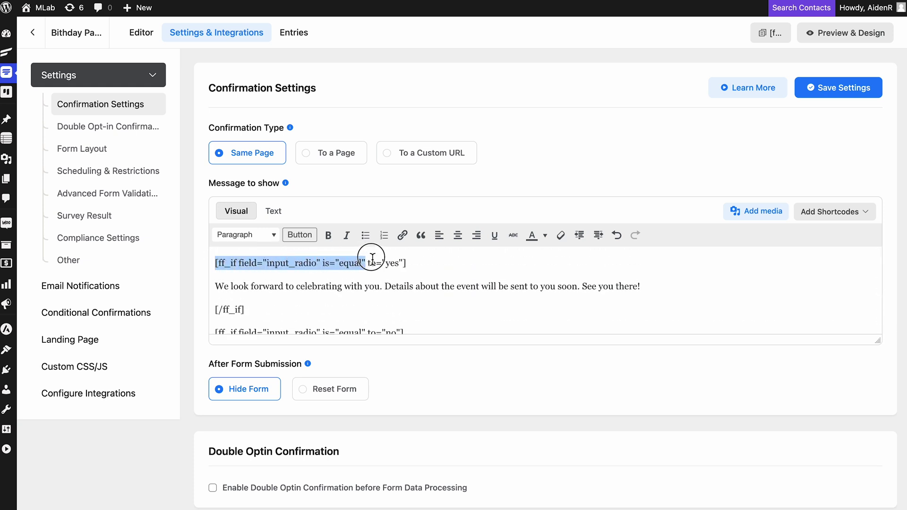
pyautogui.click(421, 263)
pyautogui.scroll(-3, 602, 285)
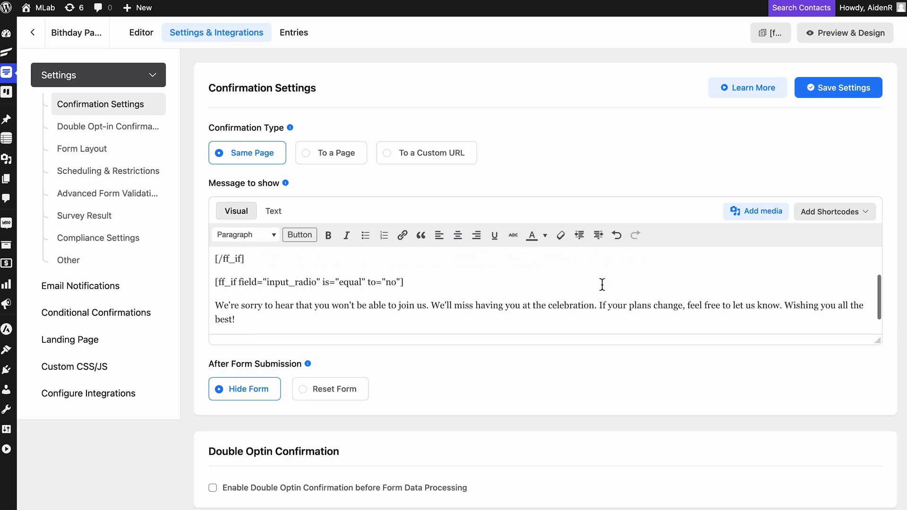
pyautogui.moveTo(215, 258); pyautogui.dragTo(424, 259)
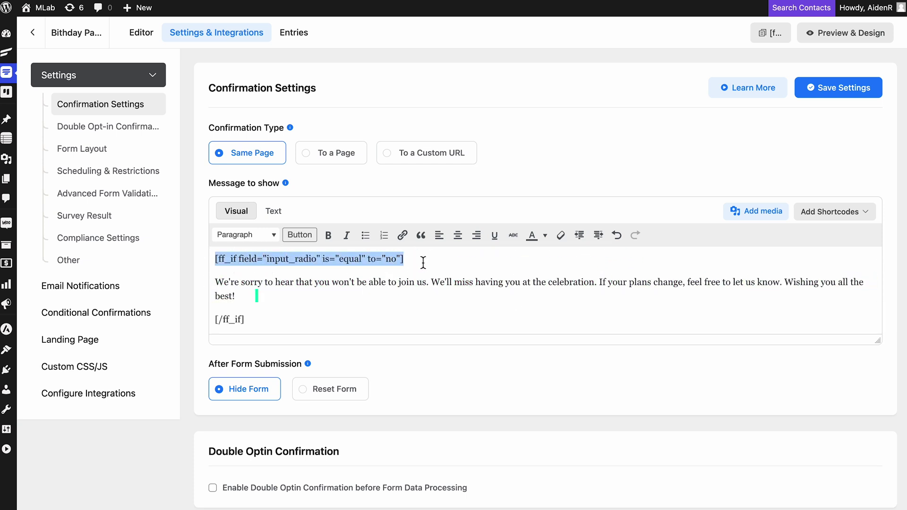
pyautogui.click(440, 263)
pyautogui.click(811, 89)
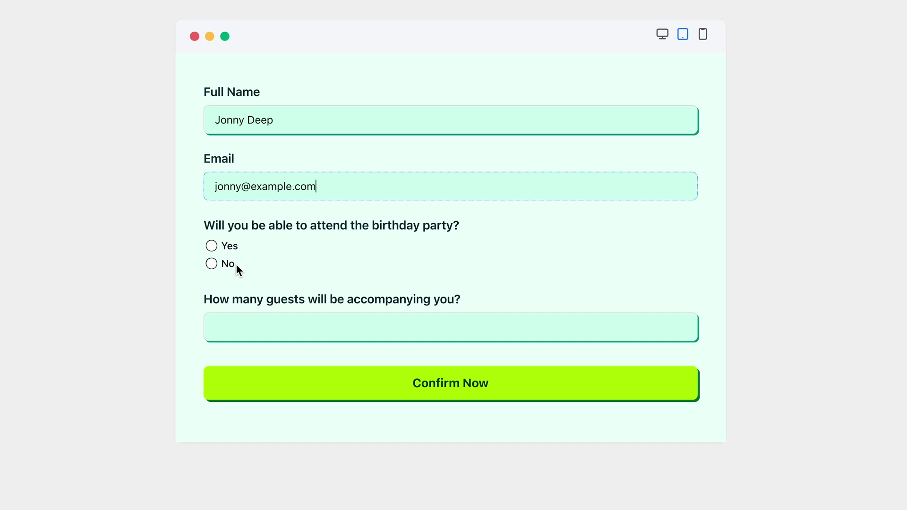
# Step: Answer No to attending in the live RSVP form and submit it
pyautogui.click(236, 267)
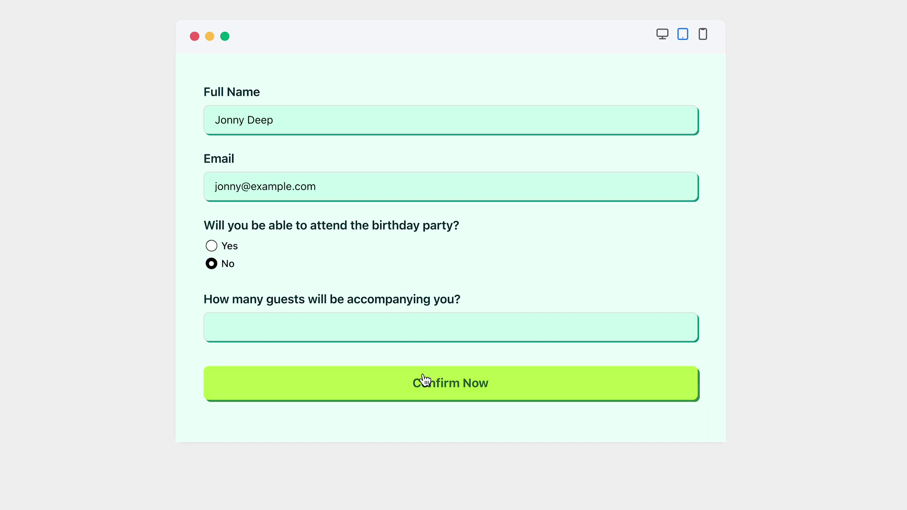
pyautogui.click(455, 383)
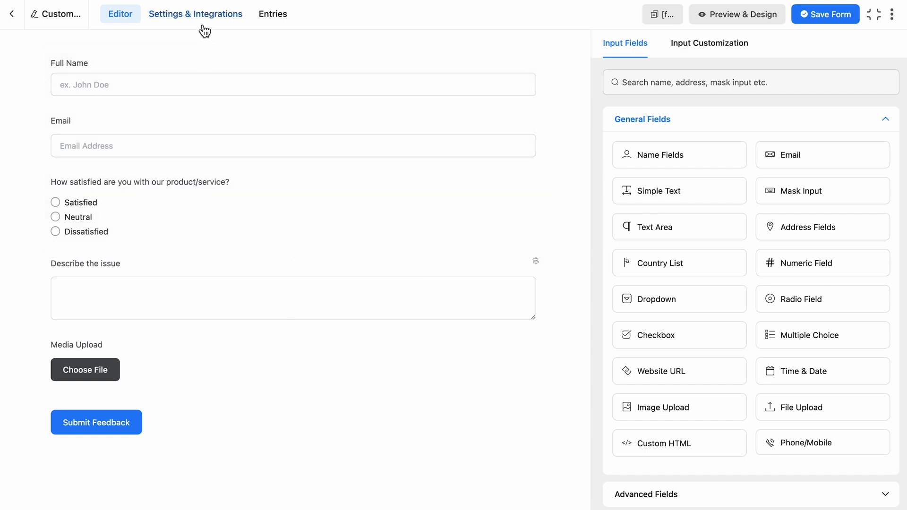
# Step: Enable Advanced Form Validation on the feedback form with a rule on the Full Name field
pyautogui.click(199, 19)
pyautogui.click(137, 196)
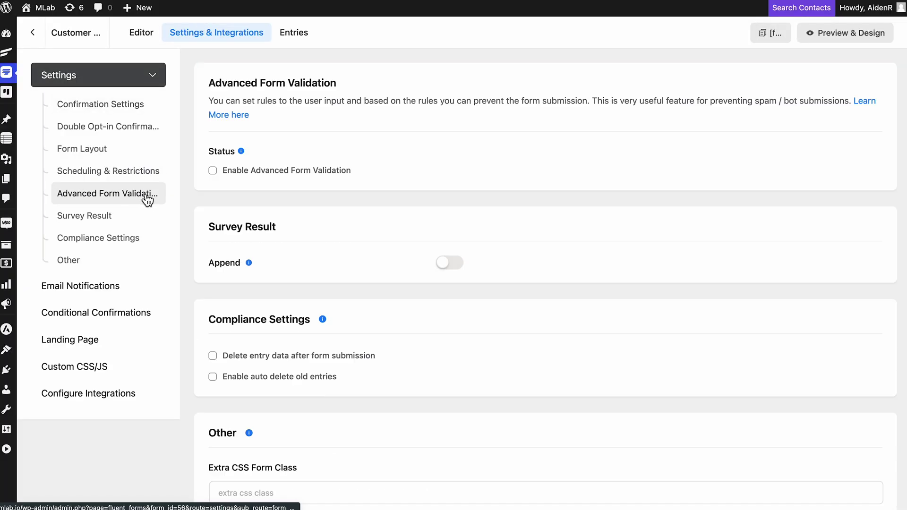
pyautogui.click(266, 175)
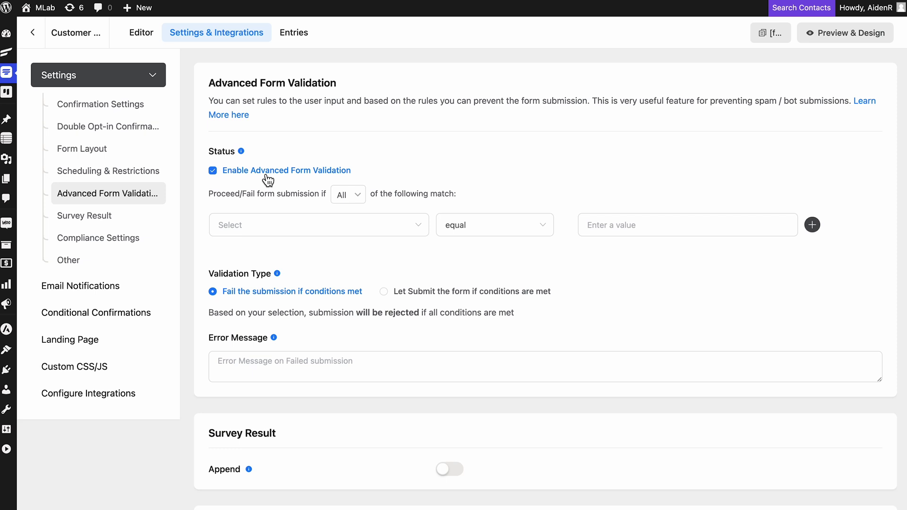
pyautogui.click(372, 235)
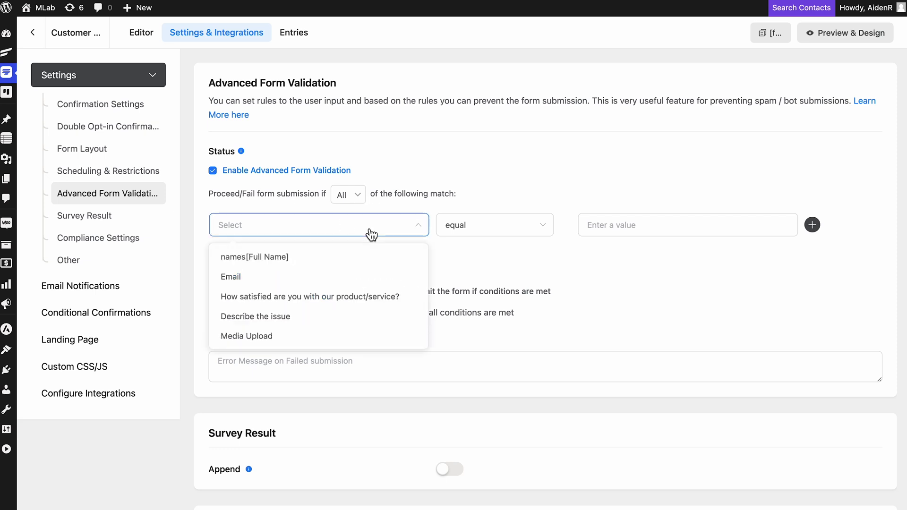
pyautogui.click(367, 261)
# Step: Set the rule to compare Full Name's data length against 2 and save the settings
pyautogui.click(510, 232)
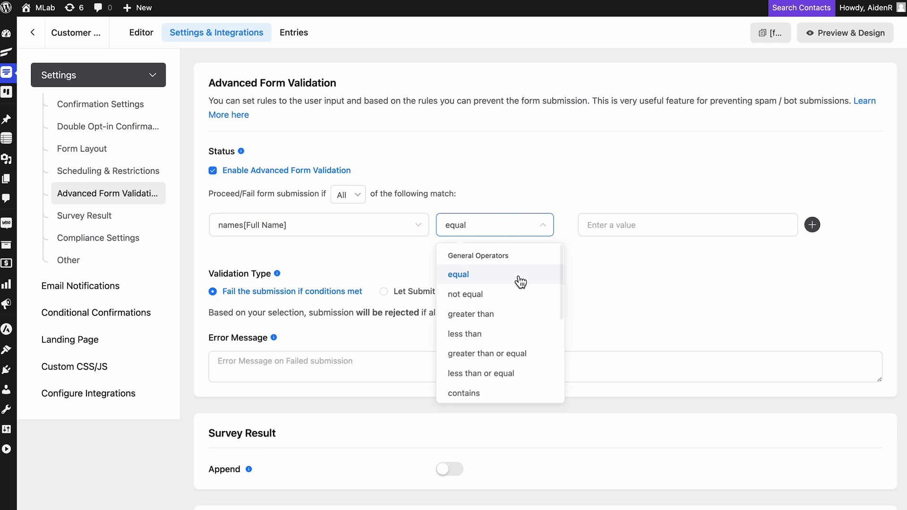
pyautogui.scroll(-5, 522, 344)
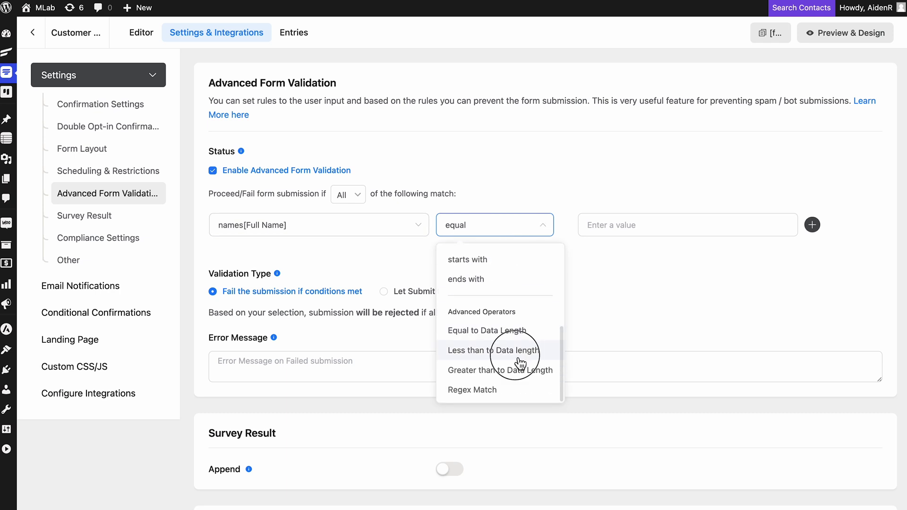
pyautogui.click(517, 351)
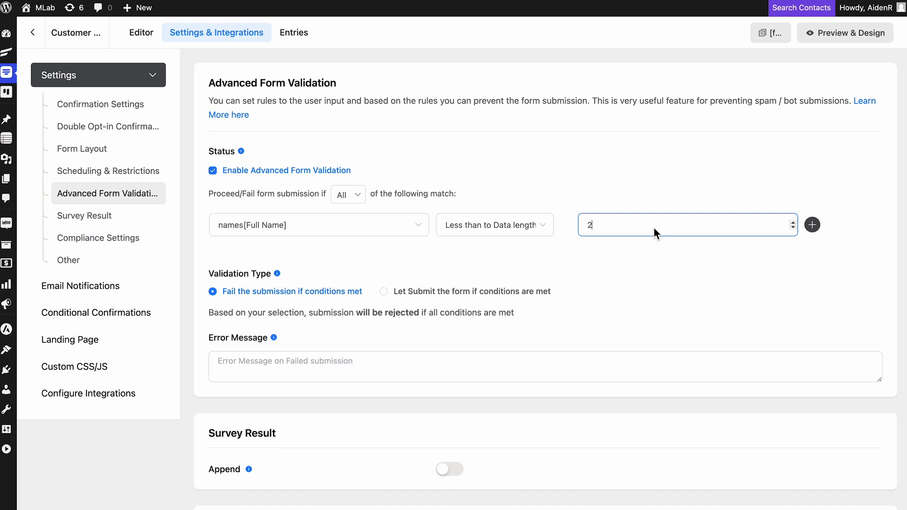
pyautogui.click(224, 301)
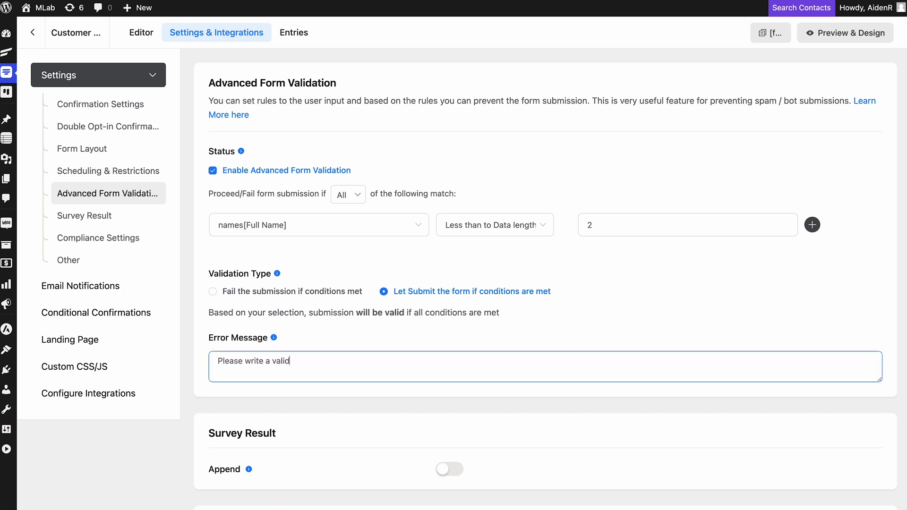
pyautogui.click(473, 348)
pyautogui.scroll(15, 475, 335)
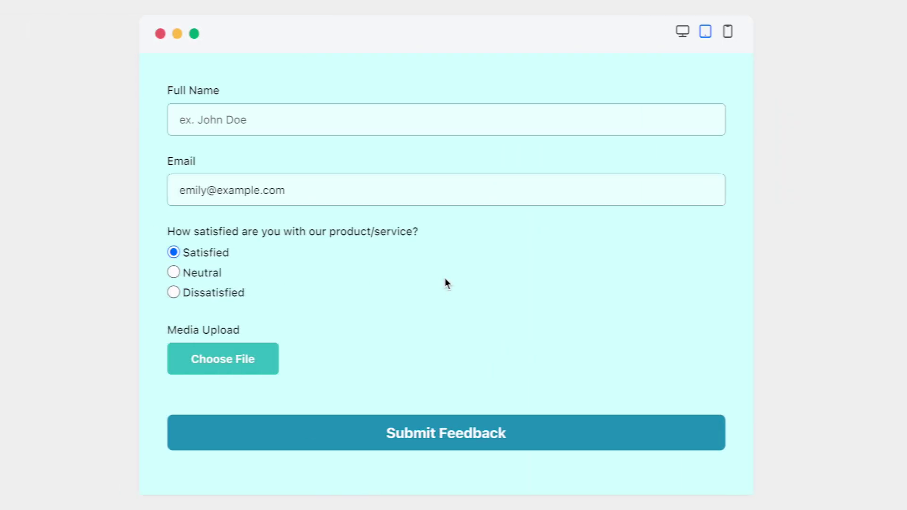
# Step: Submit the feedback form with a one-letter name and highlight the 'Please write a valid name' error
pyautogui.click(474, 435)
pyautogui.scroll(-3, 470, 433)
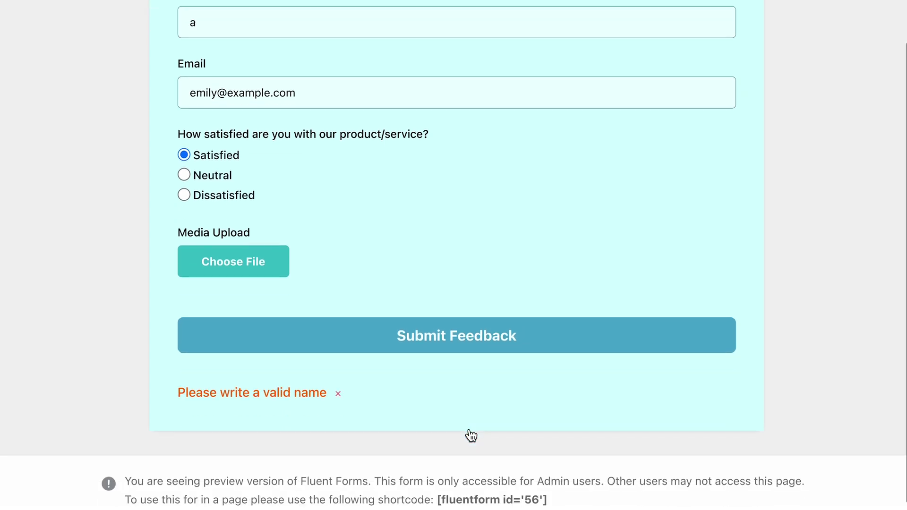
pyautogui.moveTo(181, 400); pyautogui.dragTo(348, 405)
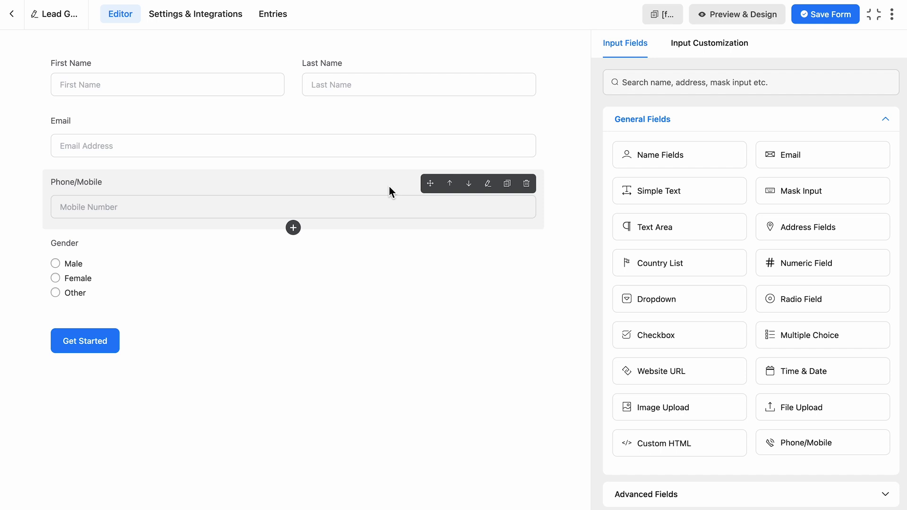
# Step: Find the FluentCRM module in Integrations and enable it
pyautogui.click(13, 14)
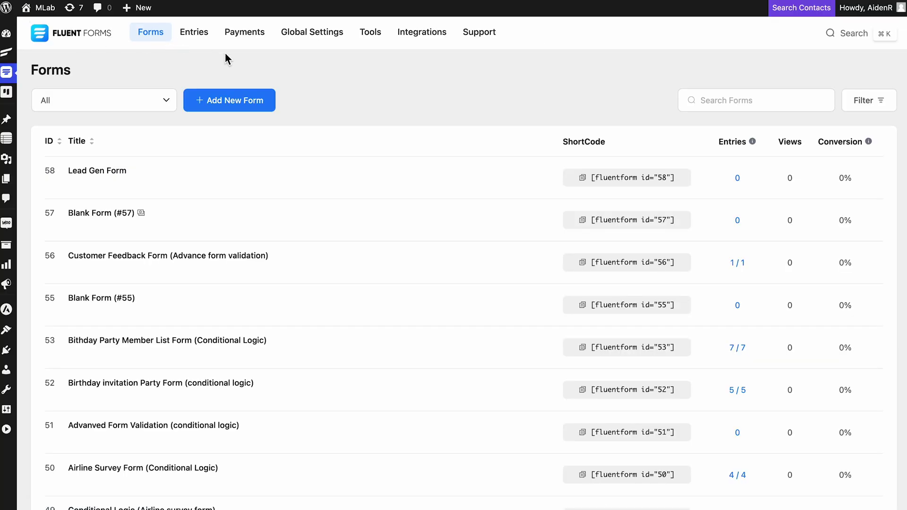
pyautogui.click(418, 43)
pyautogui.click(757, 188)
pyautogui.write('FluentCRM')
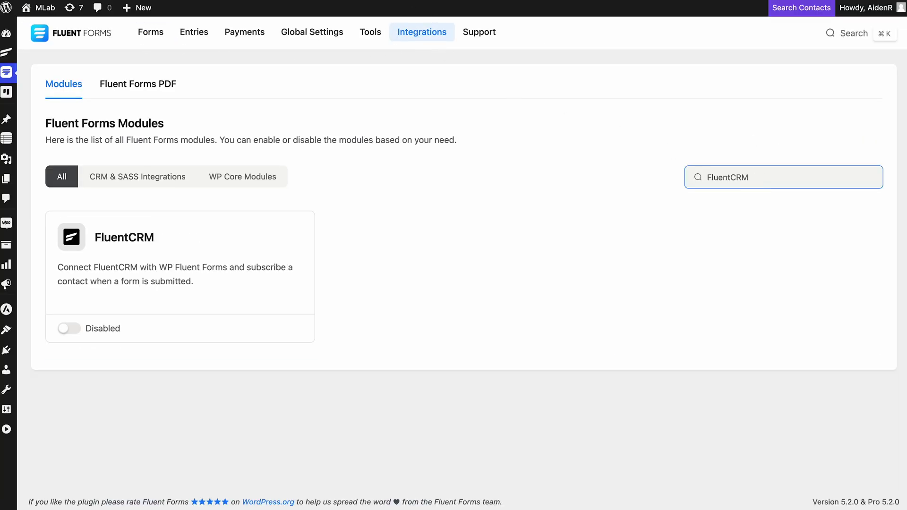
pyautogui.click(77, 331)
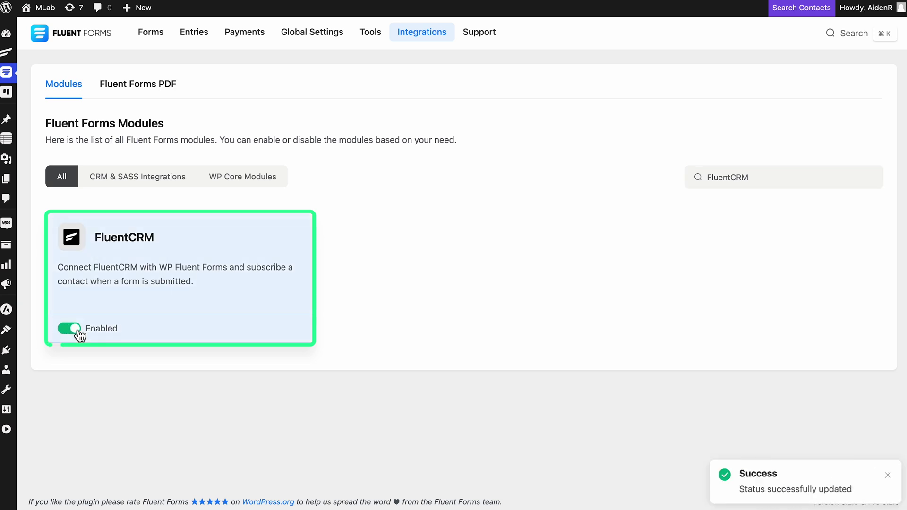
# Step: Open the Lead Gen Form's settings from the forms list
pyautogui.click(150, 32)
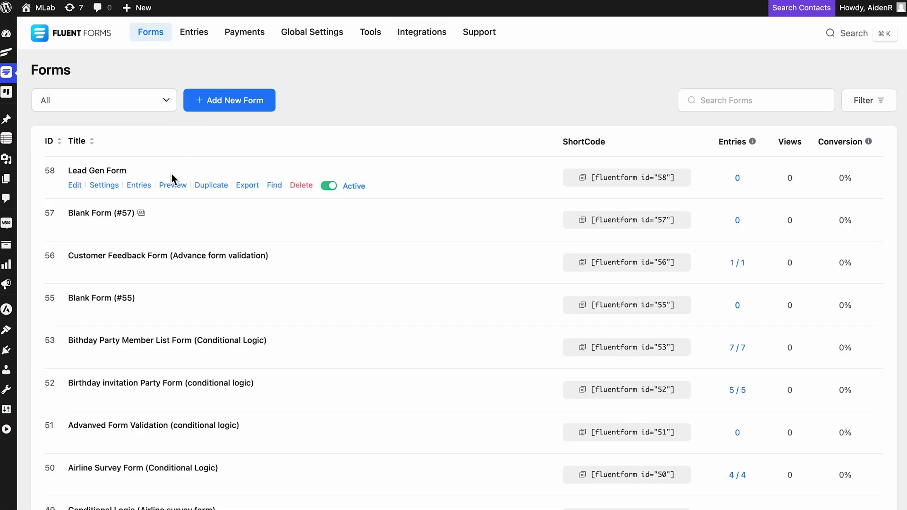
pyautogui.click(77, 187)
pyautogui.click(211, 25)
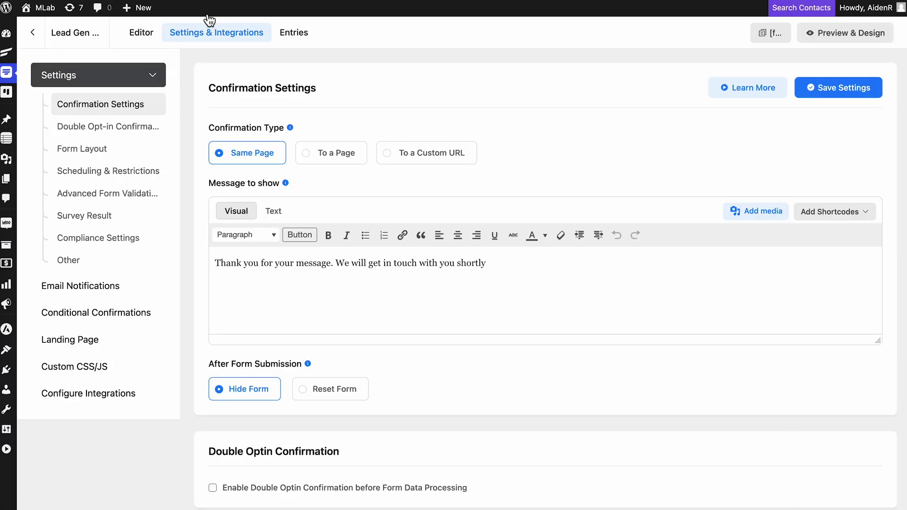
# Step: Create a FluentCRM feed sending contacts to the New leads list, mapping the Email field
pyautogui.click(93, 393)
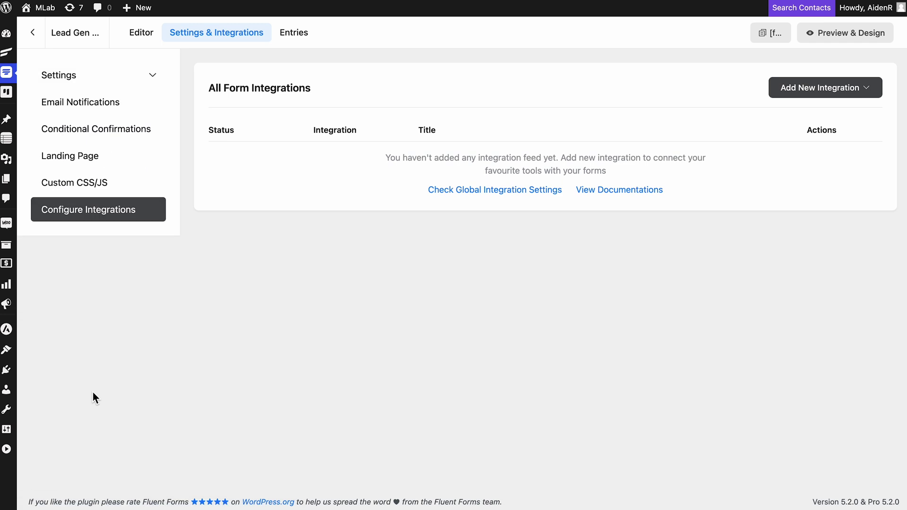
pyautogui.click(833, 97)
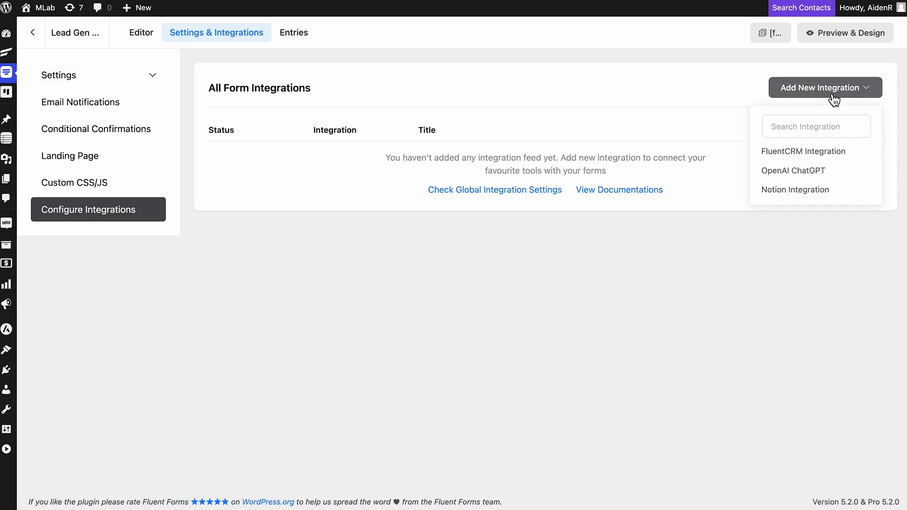
pyautogui.click(827, 152)
pyautogui.click(587, 217)
pyautogui.click(570, 240)
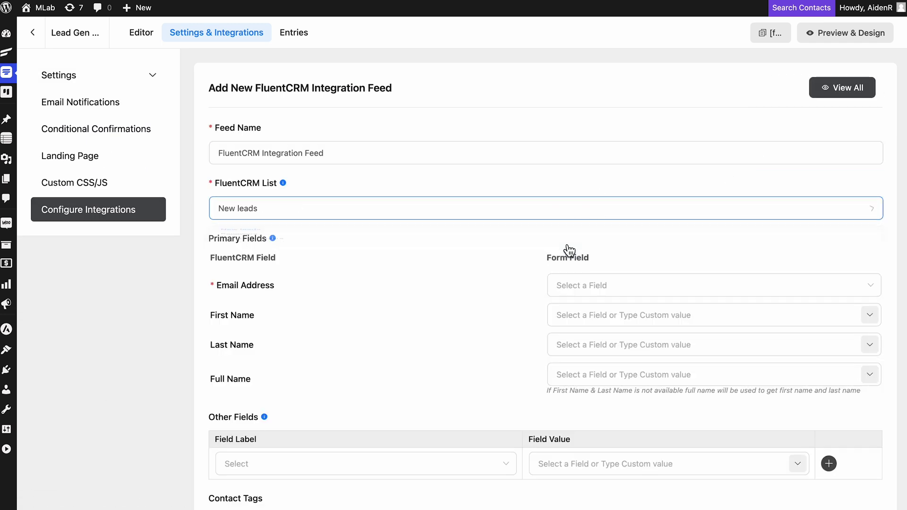
pyautogui.click(689, 285)
pyautogui.click(685, 318)
pyautogui.scroll(-8, 684, 317)
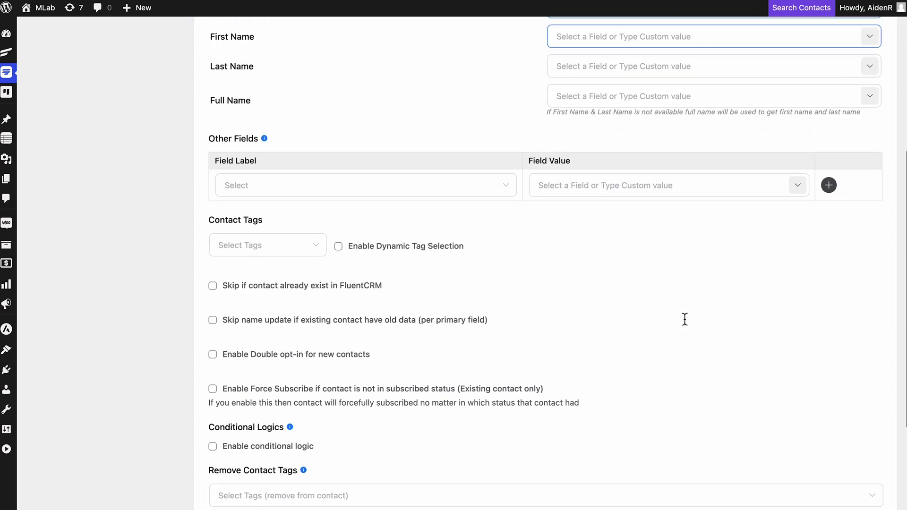
pyautogui.scroll(-2, 685, 323)
pyautogui.click(213, 291)
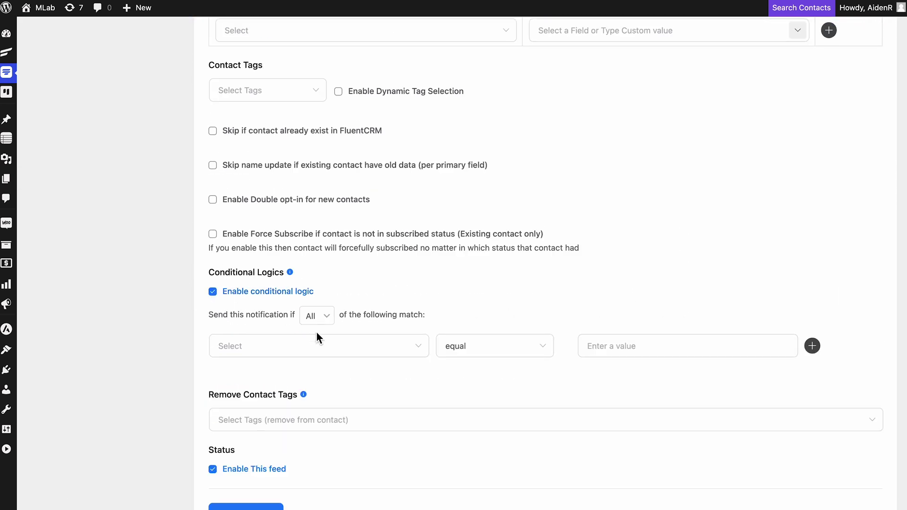
pyautogui.click(397, 420)
pyautogui.click(542, 359)
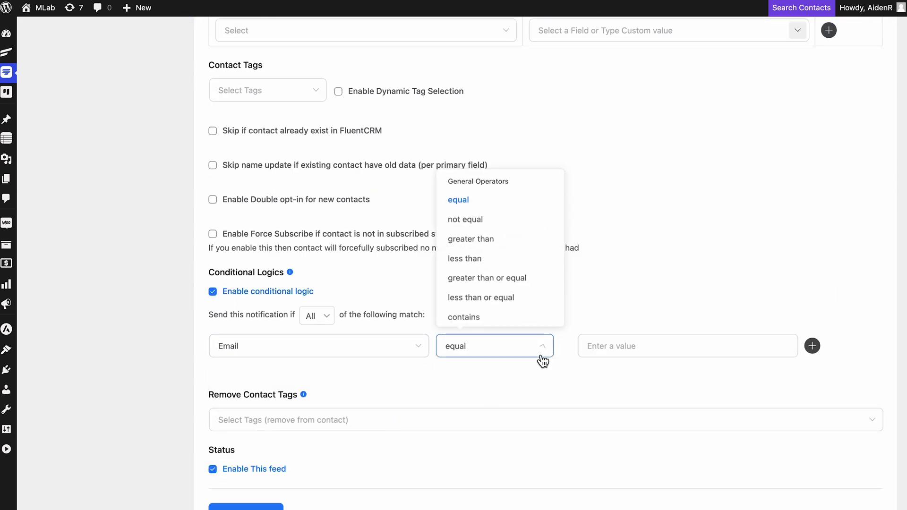
pyautogui.click(540, 319)
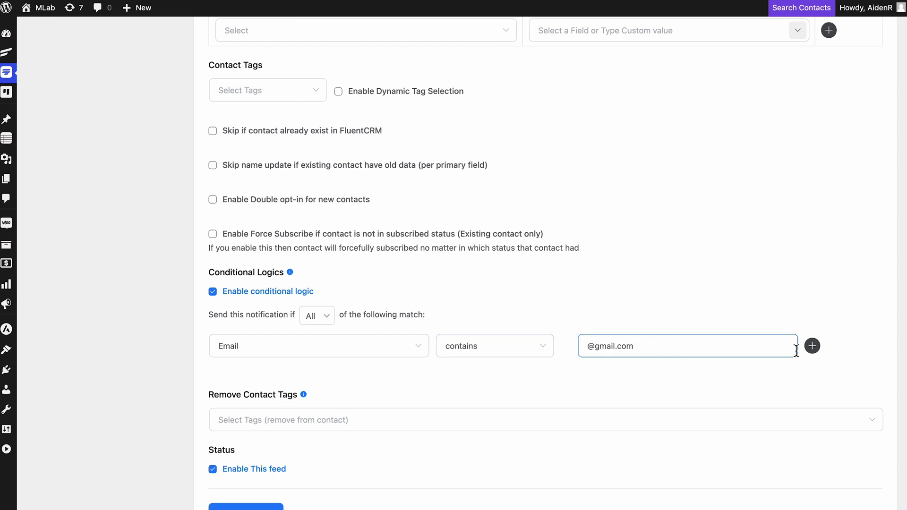
pyautogui.click(812, 346)
pyautogui.click(399, 392)
pyautogui.click(403, 318)
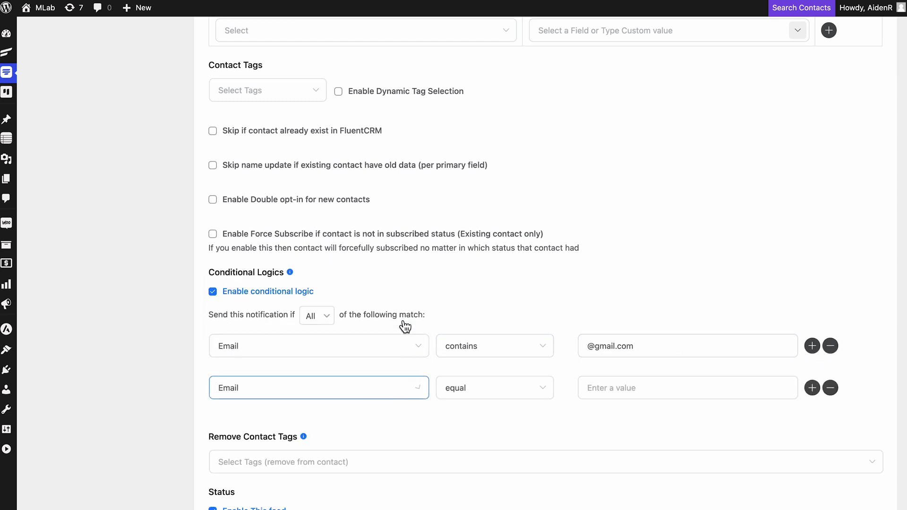
pyautogui.click(535, 398)
pyautogui.click(536, 366)
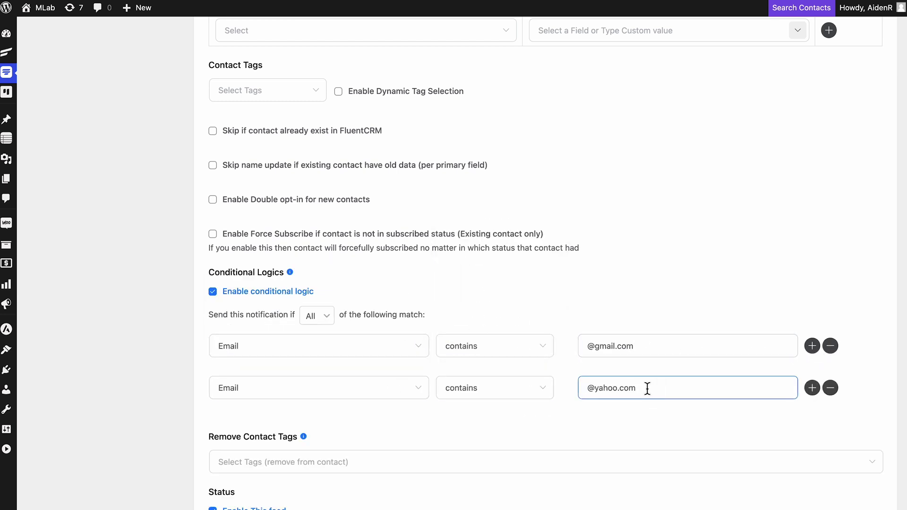
pyautogui.click(647, 388)
pyautogui.write('@yahoo.com')
pyautogui.scroll(-3, 359, 443)
pyautogui.click(253, 437)
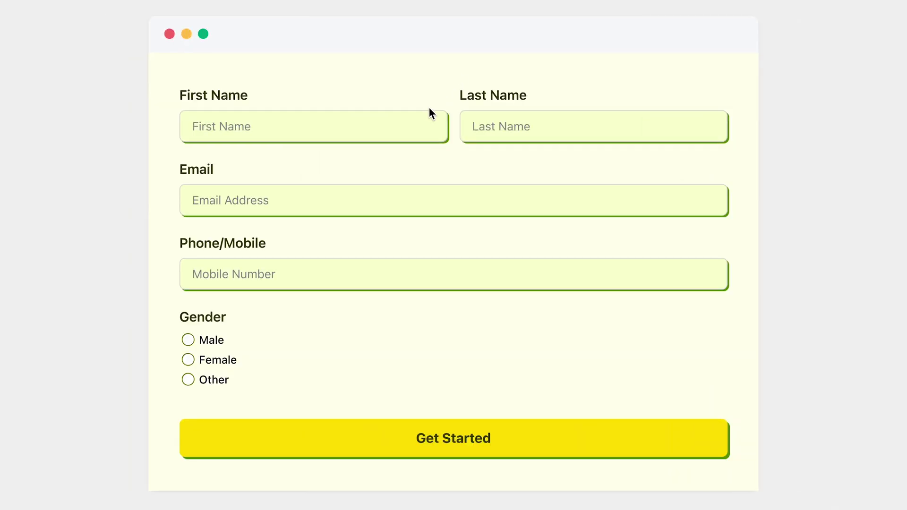
# Step: Submit a test sign-up with a gmail.com email, a phone number and Male gender
pyautogui.click(374, 200)
pyautogui.click(376, 271)
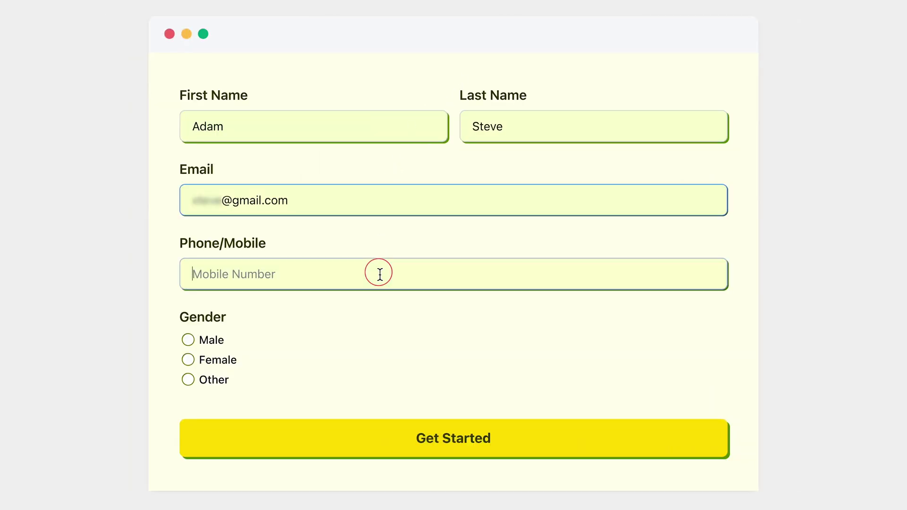
pyautogui.click(210, 341)
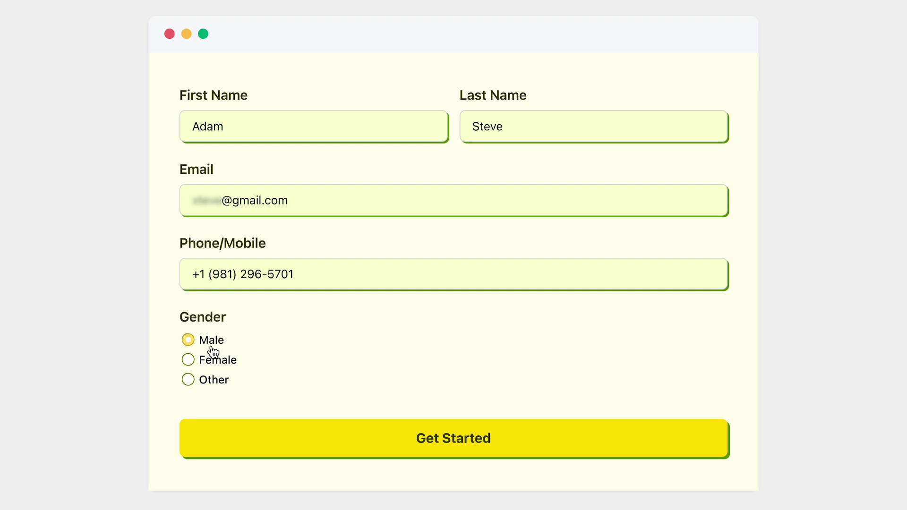
pyautogui.click(452, 441)
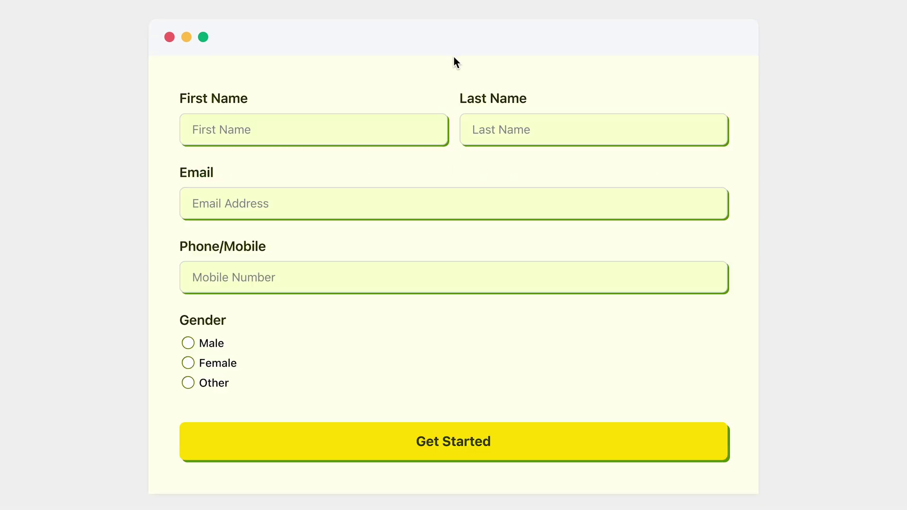
# Step: Submit a second sign-up with the contact's first and last name, an example.com email and a phone number
pyautogui.click(369, 136)
pyautogui.press('Tab')
pyautogui.click(336, 193)
pyautogui.write('emily@example.com')
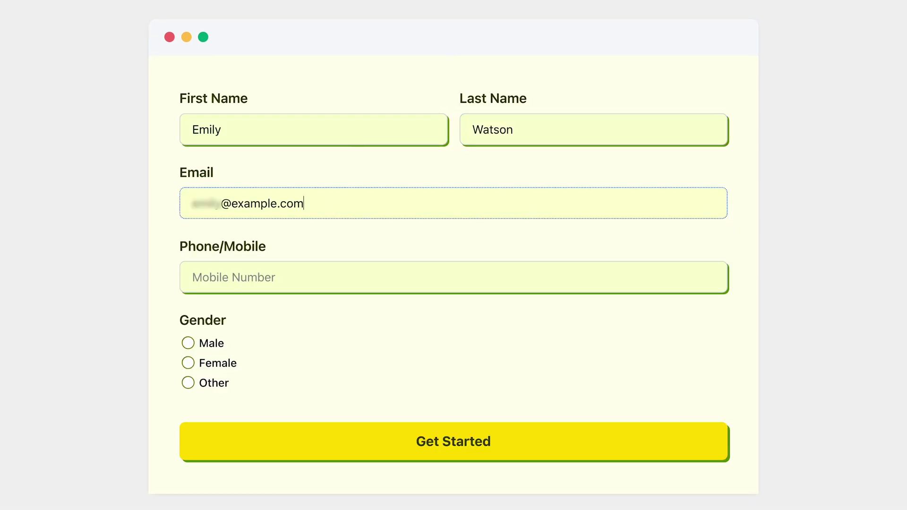
pyautogui.click(358, 273)
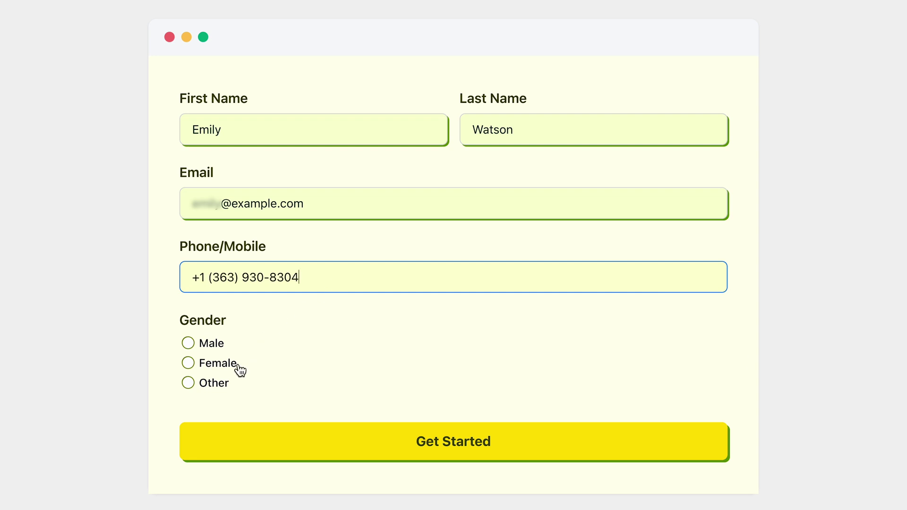
pyautogui.click(461, 441)
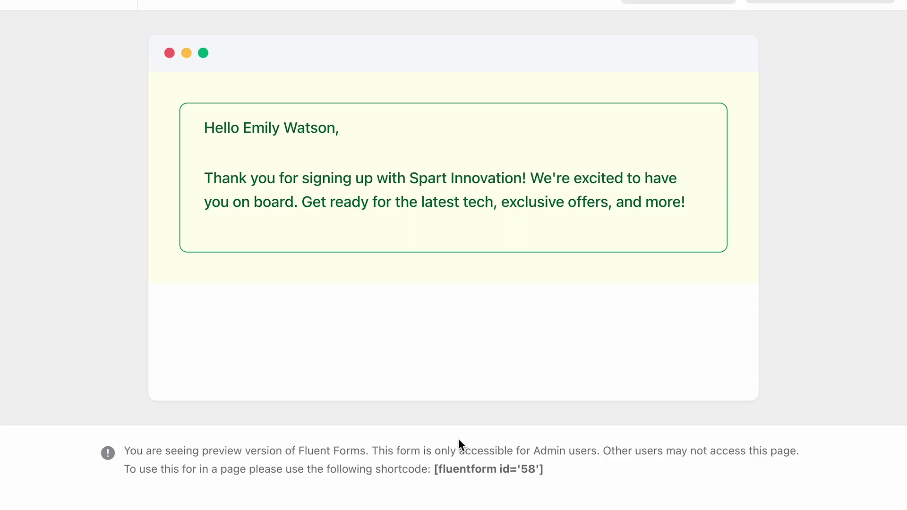